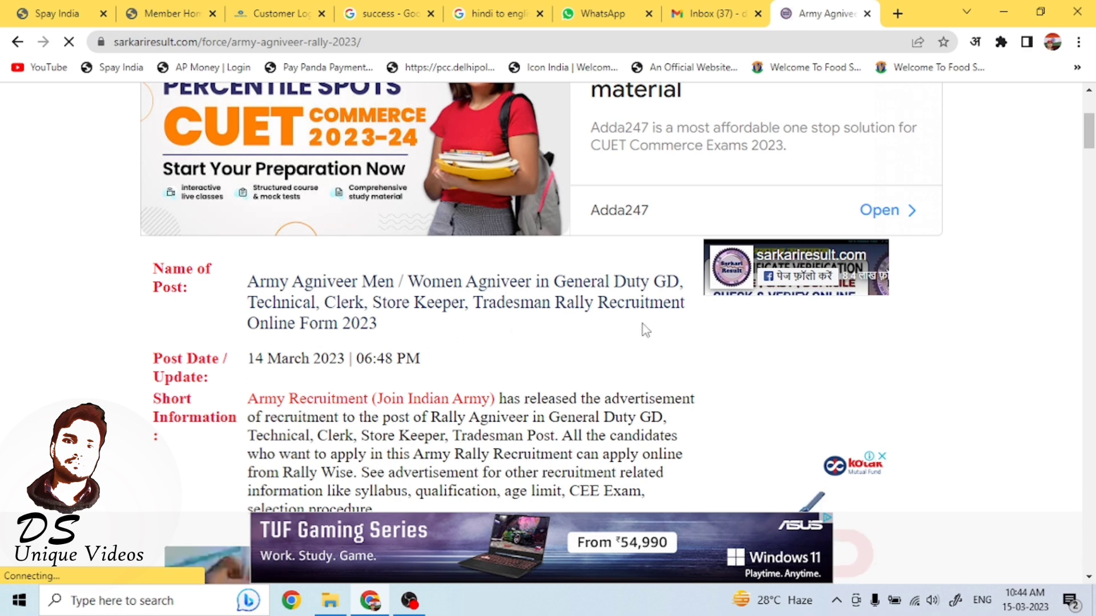
Scroll through the Army Agniveer Rally 2023 notification details down to the important links section.
{"action": "scroll", "coordinate": [587, 293], "scroll_direction": "down", "scroll_amount": 5}
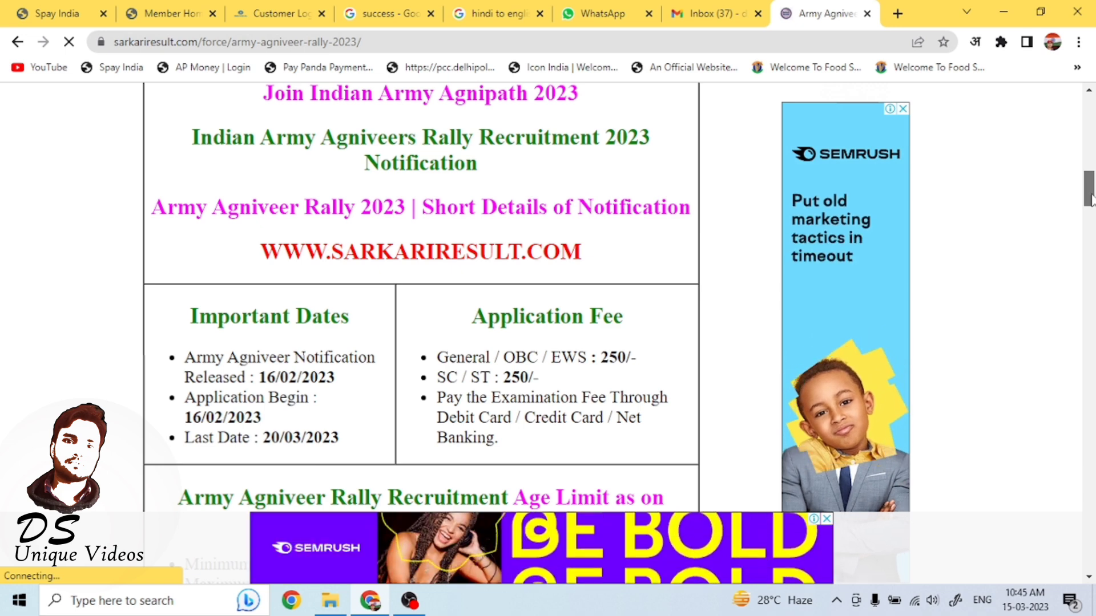
{"action": "left_click_drag", "start_coordinate": [1091, 196], "coordinate": [1091, 231]}
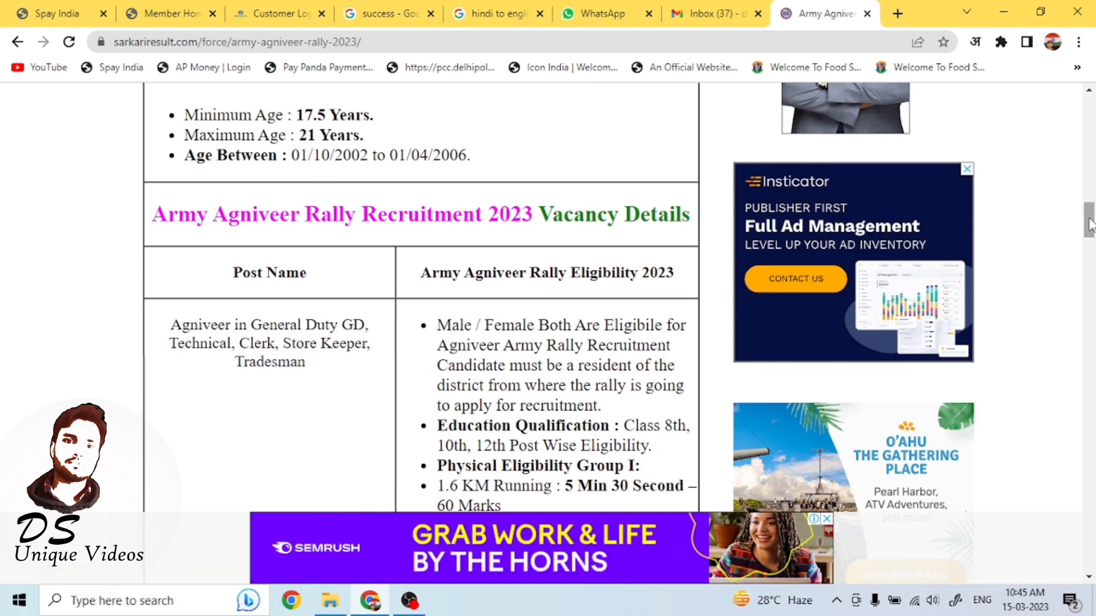
{"action": "left_click_drag", "start_coordinate": [1091, 220], "coordinate": [1091, 229]}
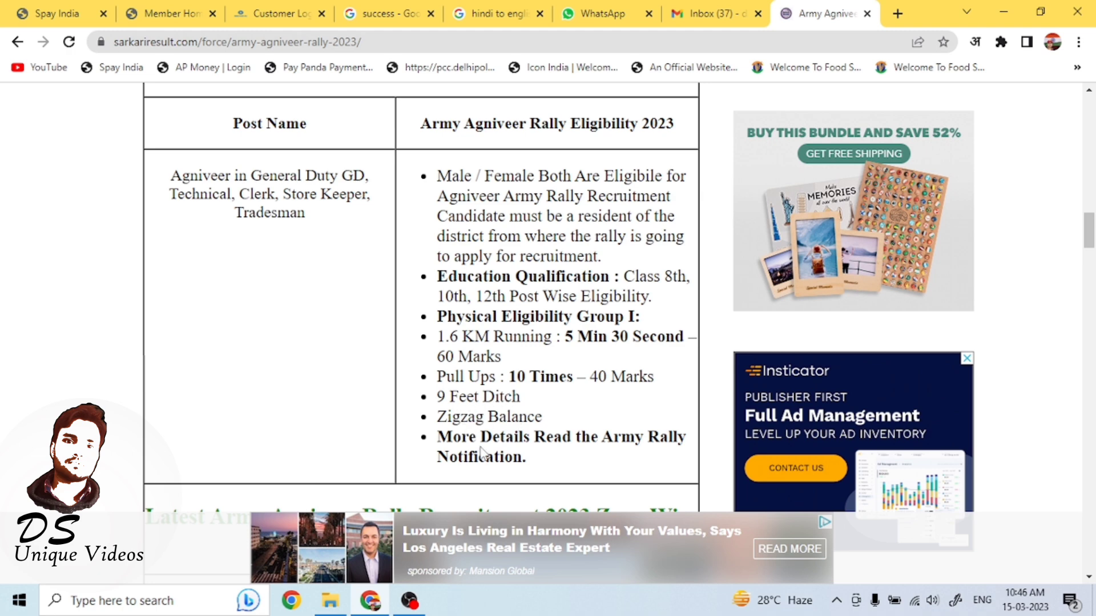
{"action": "left_click_drag", "start_coordinate": [1089, 223], "coordinate": [1091, 275]}
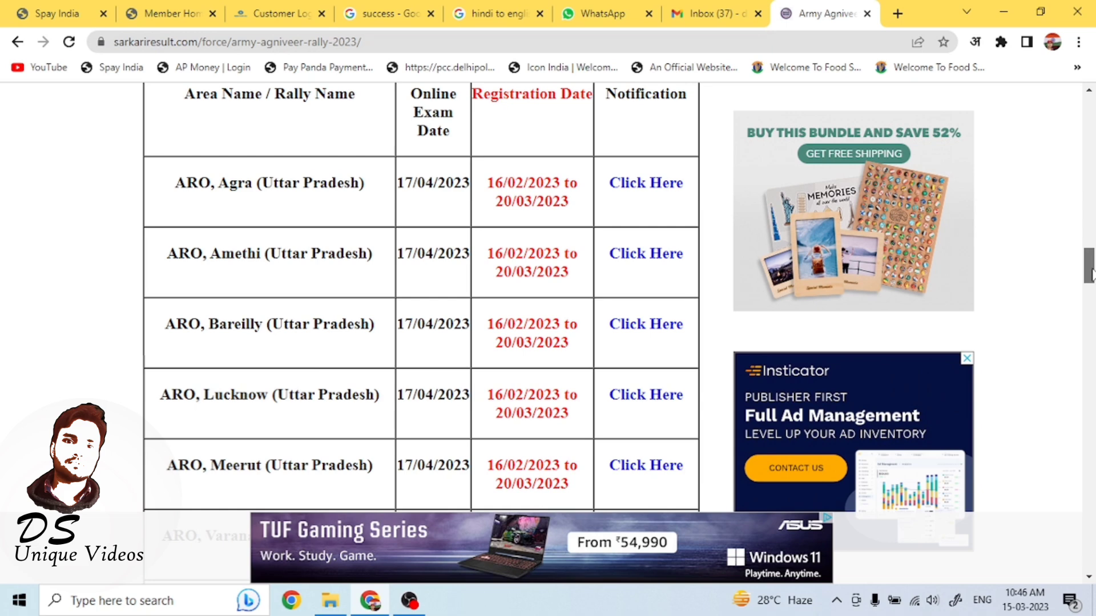
{"action": "left_click_drag", "start_coordinate": [1090, 274], "coordinate": [1090, 267]}
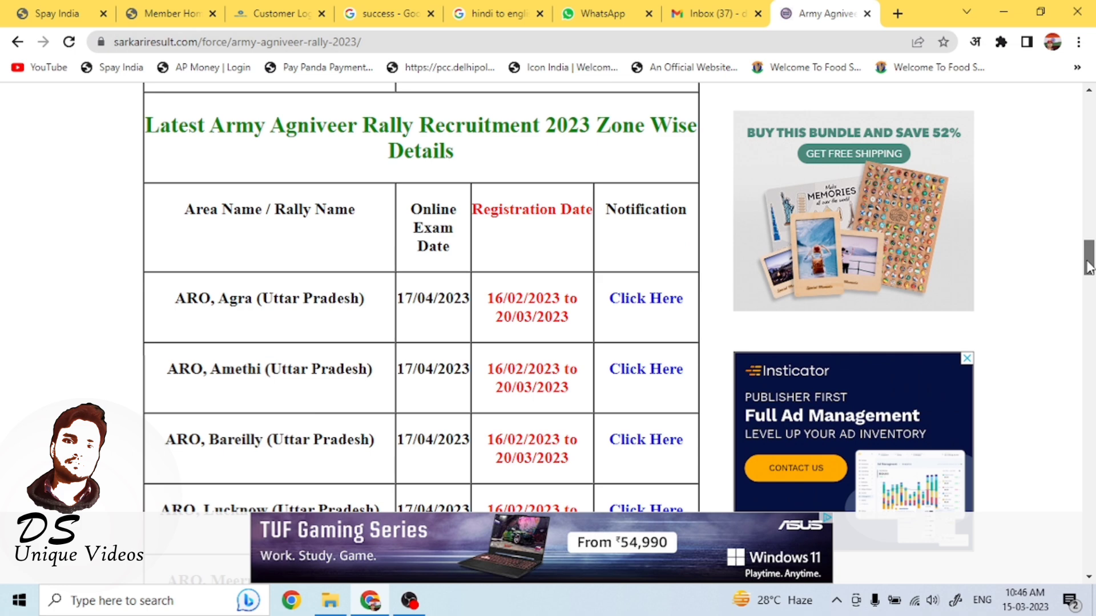
{"action": "left_click_drag", "start_coordinate": [1090, 267], "coordinate": [1091, 294]}
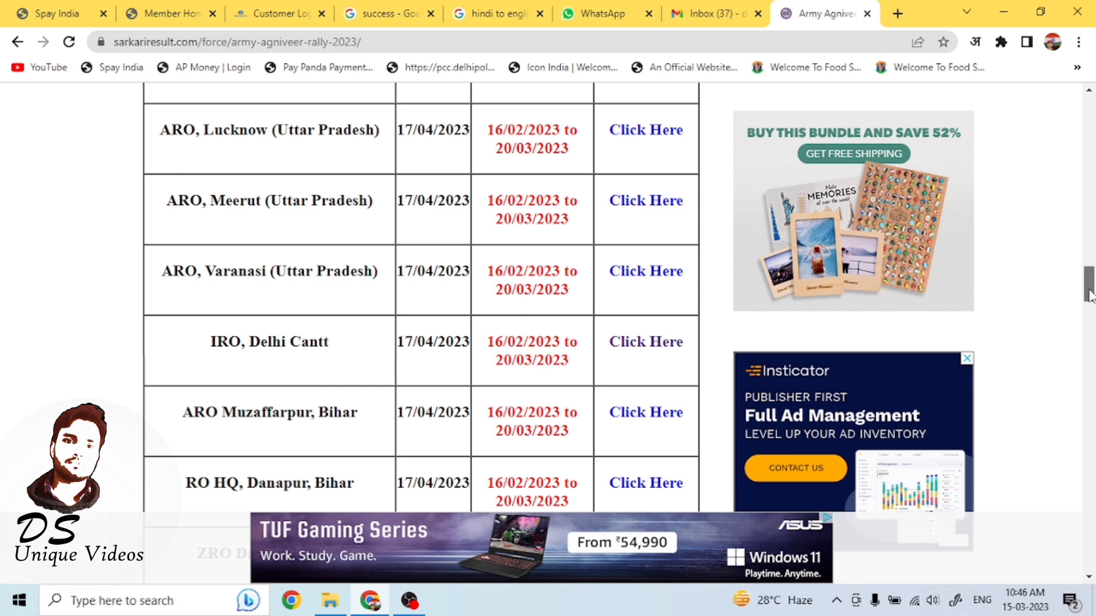
{"action": "left_click_drag", "start_coordinate": [1090, 295], "coordinate": [1082, 488]}
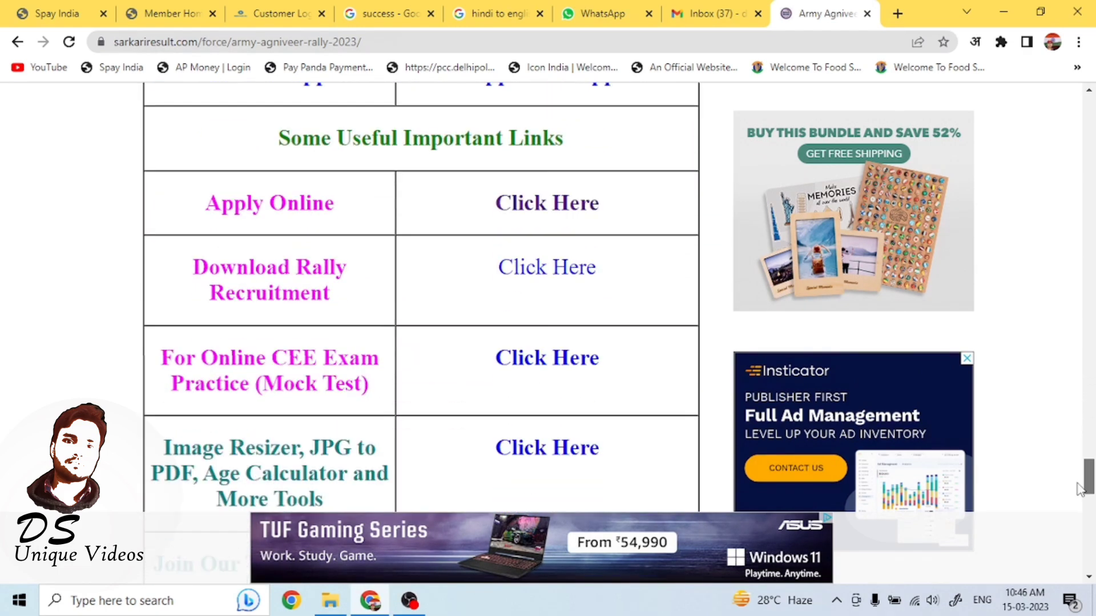
Open the Apply Online link and enter the shown captcha text to enter the Join Indian Army website.
{"action": "left_click", "coordinate": [554, 220]}
{"action": "left_click", "coordinate": [562, 408]}
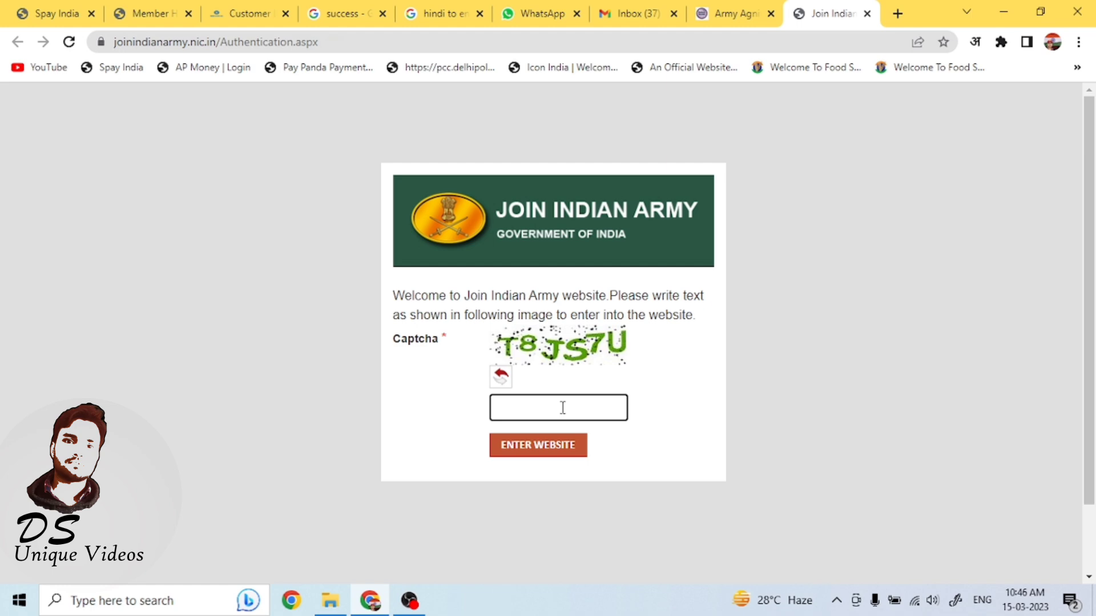
{"action": "type", "text": "T8JS7U"}
{"action": "left_click", "coordinate": [540, 447]}
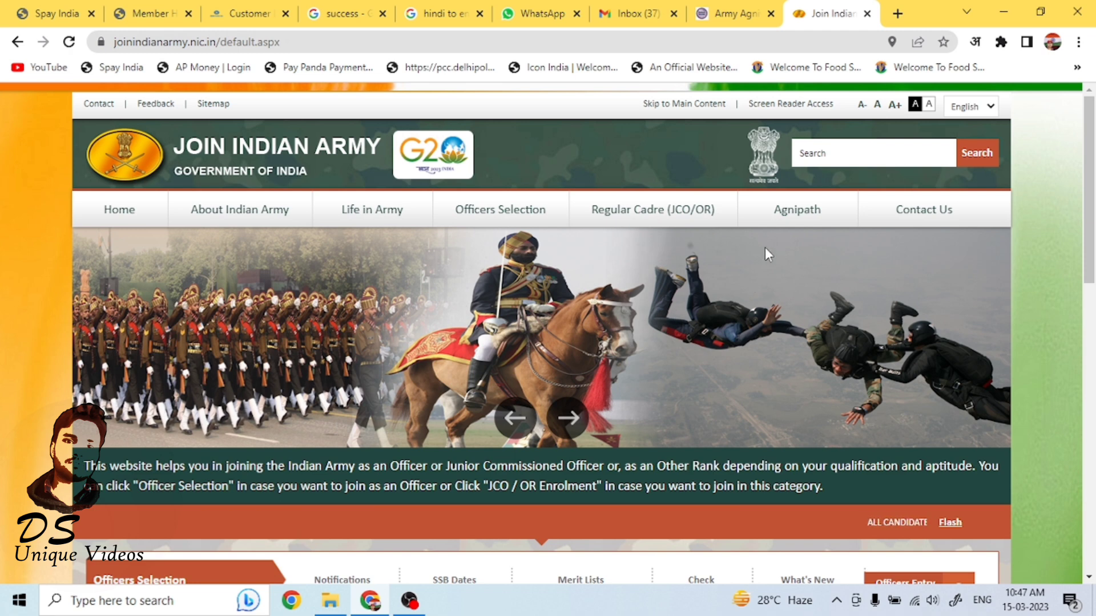
Open the Agnipath User Registration page and choose registering with Aadhaar No.
{"action": "mouse_move", "coordinate": [808, 215]}
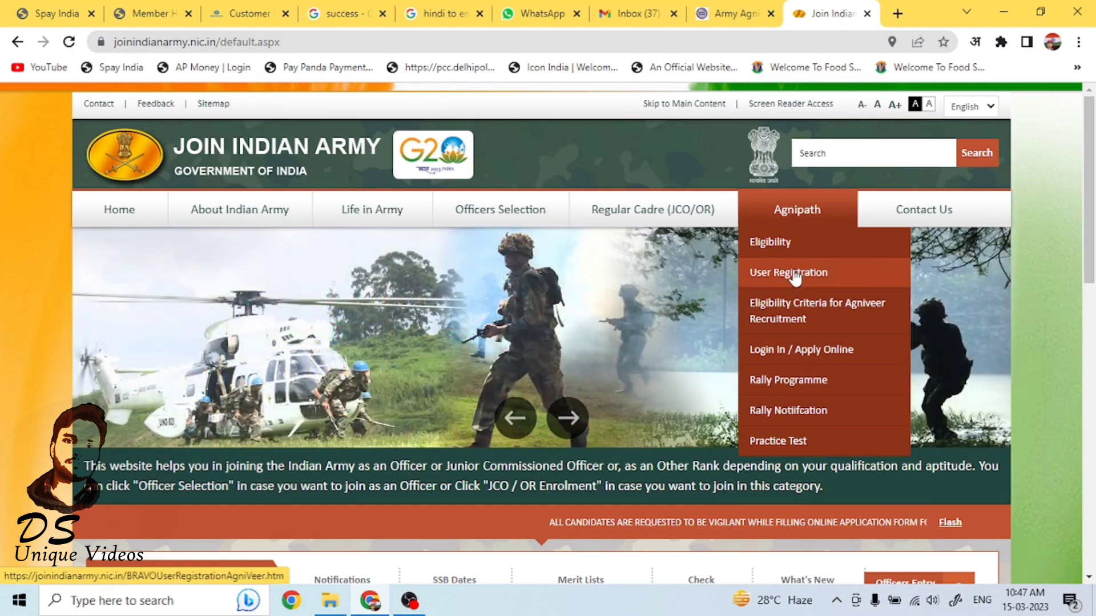
{"action": "left_click", "coordinate": [802, 275]}
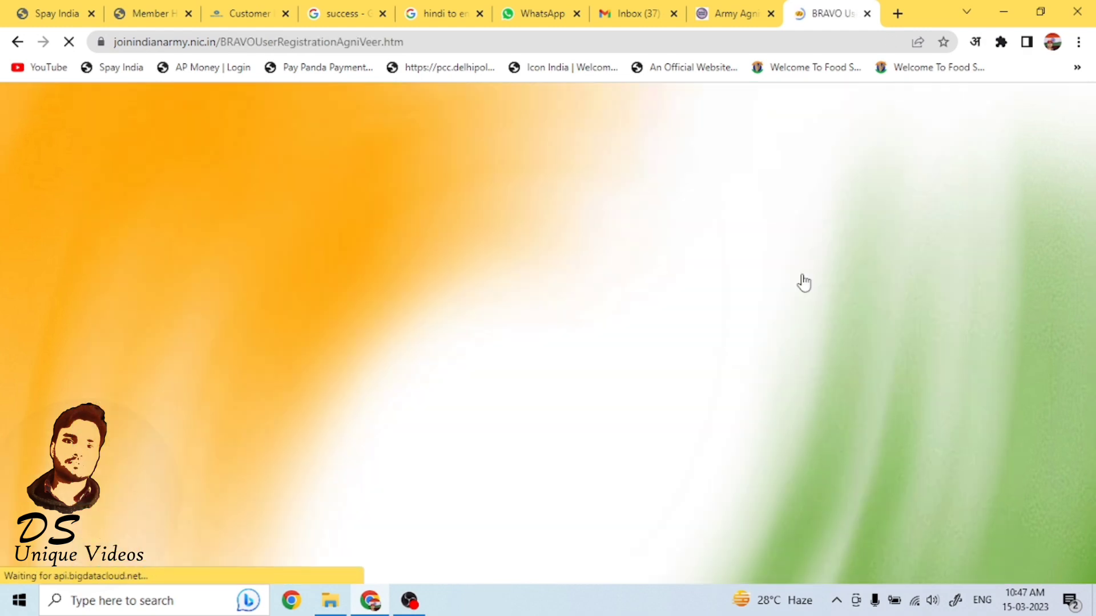
{"action": "left_click_drag", "start_coordinate": [1095, 139], "coordinate": [1095, 402]}
{"action": "left_click", "coordinate": [965, 437]}
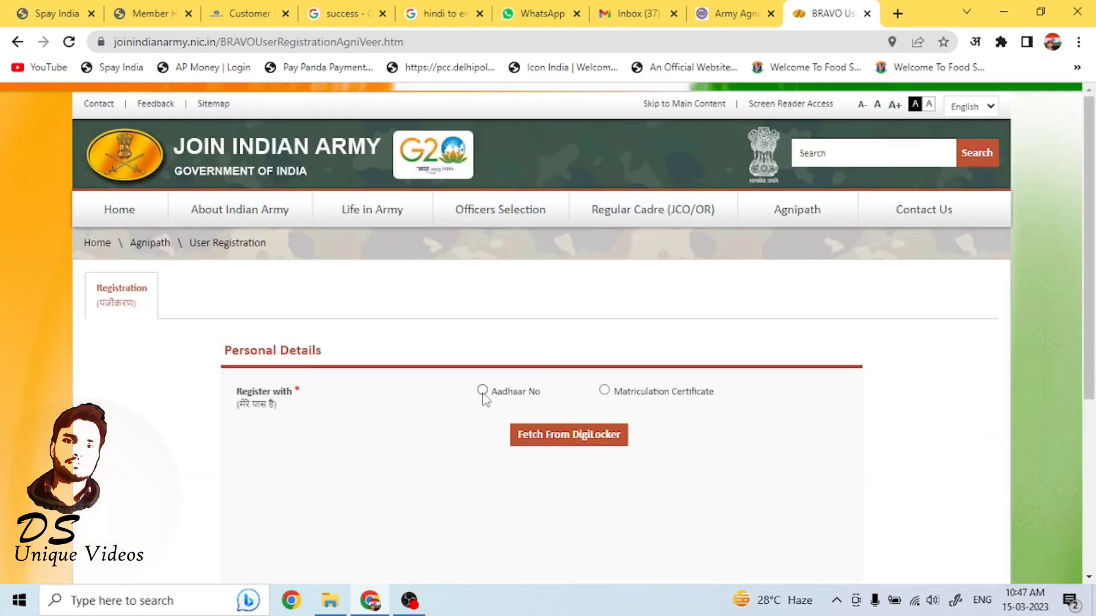
{"action": "left_click", "coordinate": [483, 390]}
Log in to the Agniveer account with the registered e-mail as username, the account password and the captcha.
{"action": "left_click", "coordinate": [689, 213]}
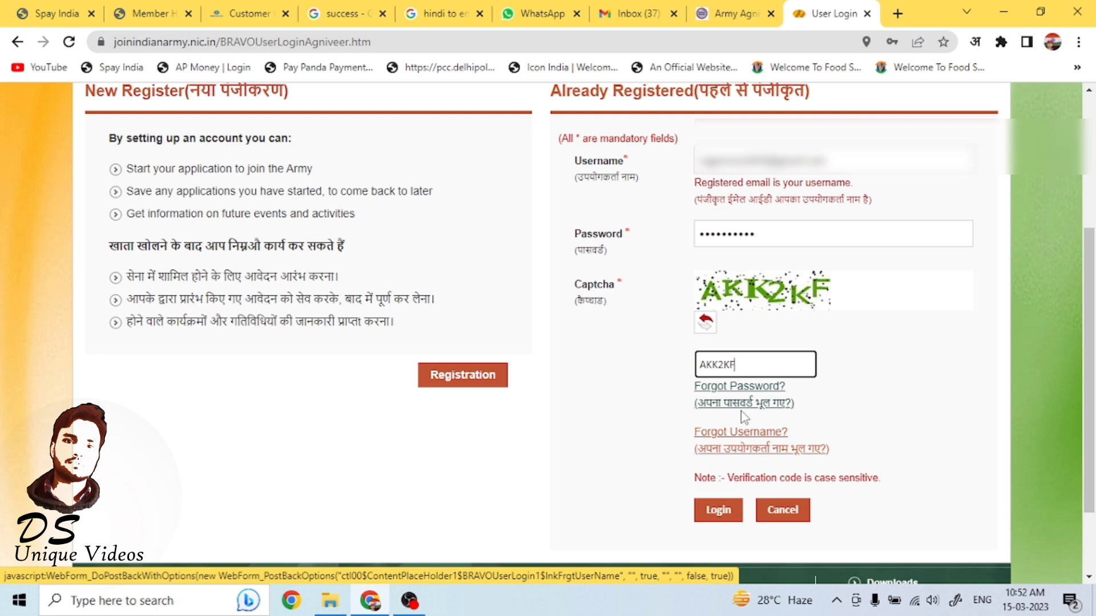
{"action": "left_click", "coordinate": [718, 511]}
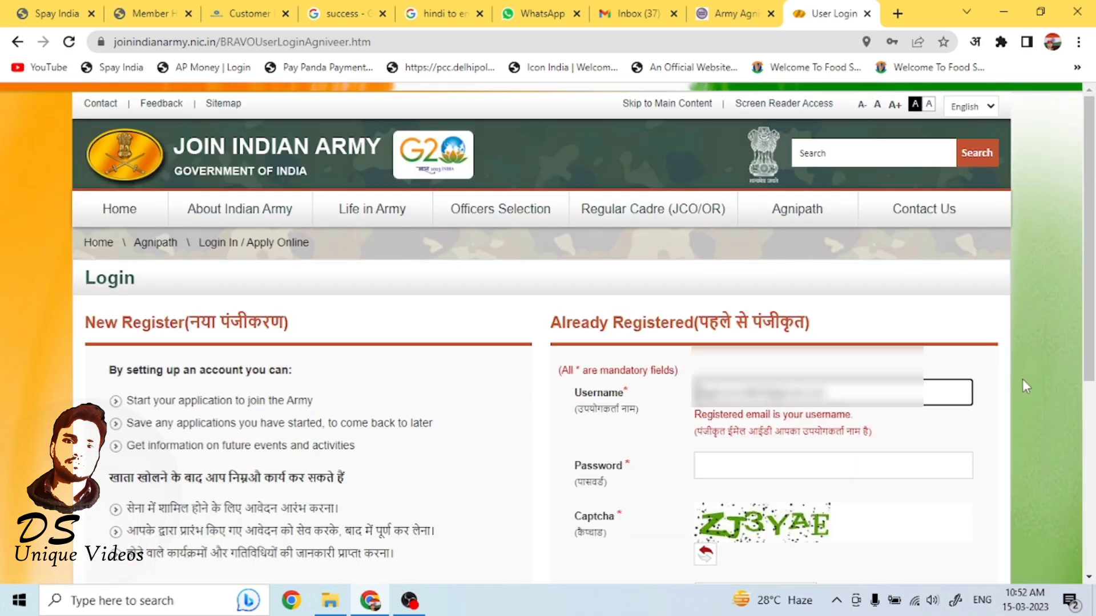
{"action": "scroll", "coordinate": [1091, 302], "scroll_direction": "down", "scroll_amount": 2}
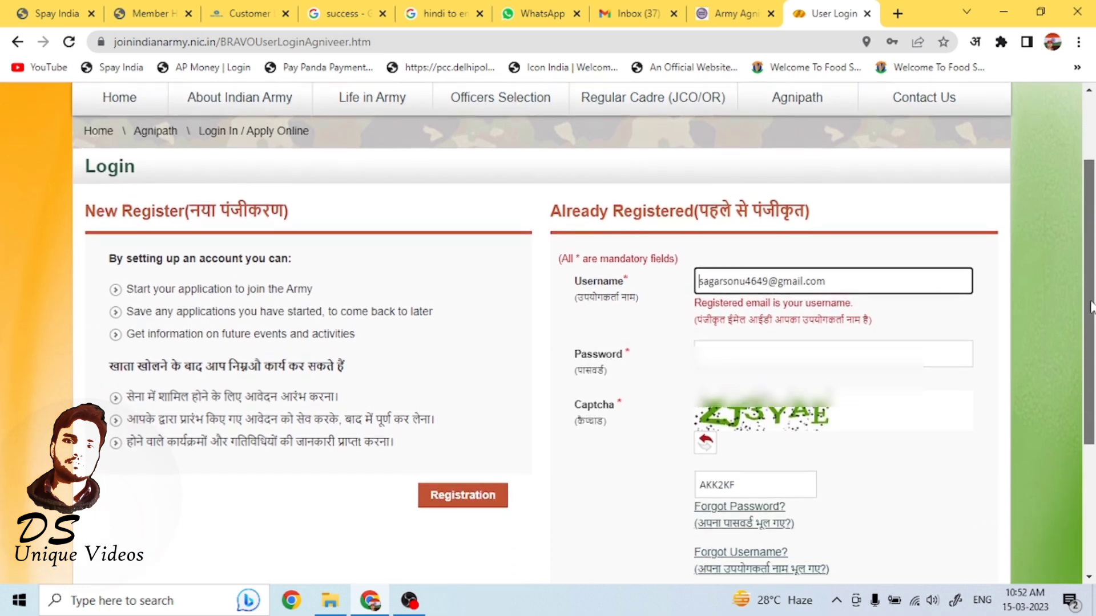
{"action": "scroll", "coordinate": [1091, 301], "scroll_direction": "down", "scroll_amount": 1}
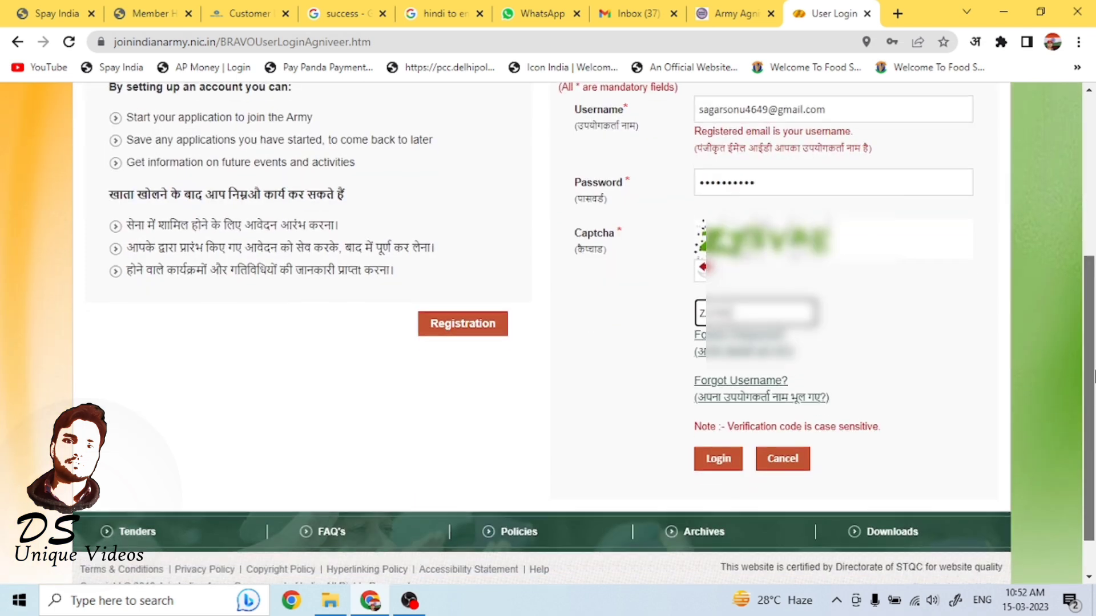
{"action": "left_click", "coordinate": [719, 457]}
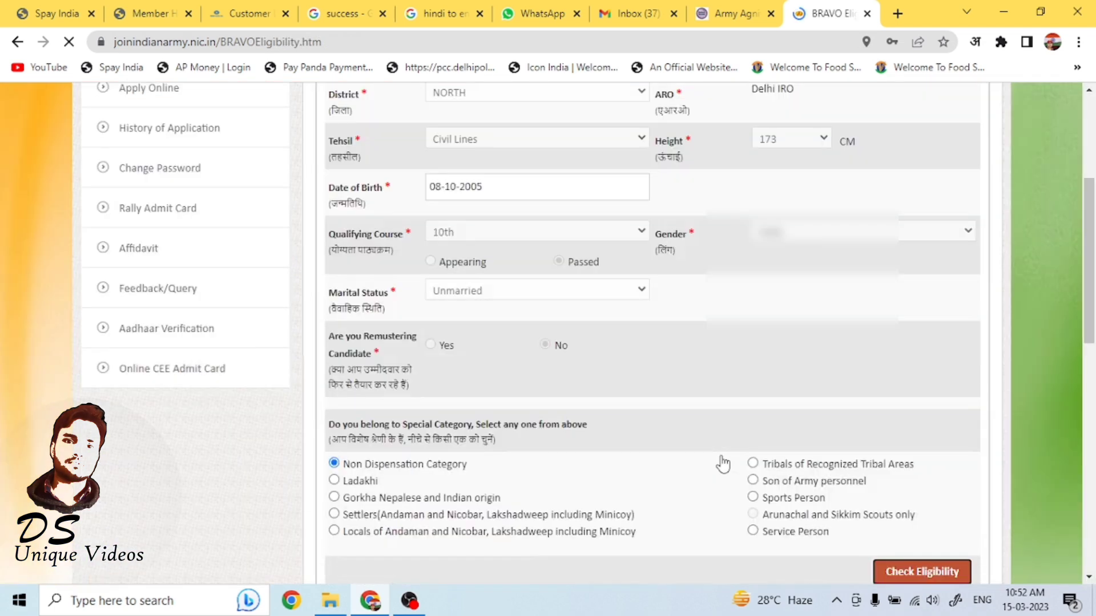
Open My Profile from the candidate dashboard.
{"action": "left_click_drag", "start_coordinate": [1091, 315], "coordinate": [1091, 231]}
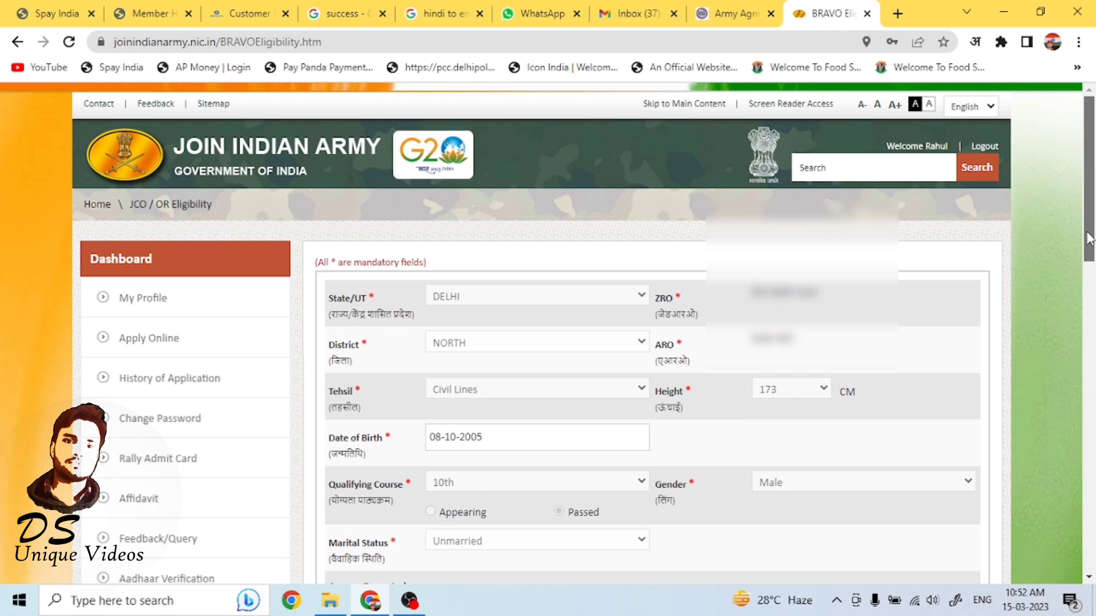
{"action": "scroll", "coordinate": [1091, 236], "scroll_direction": "down", "scroll_amount": 1}
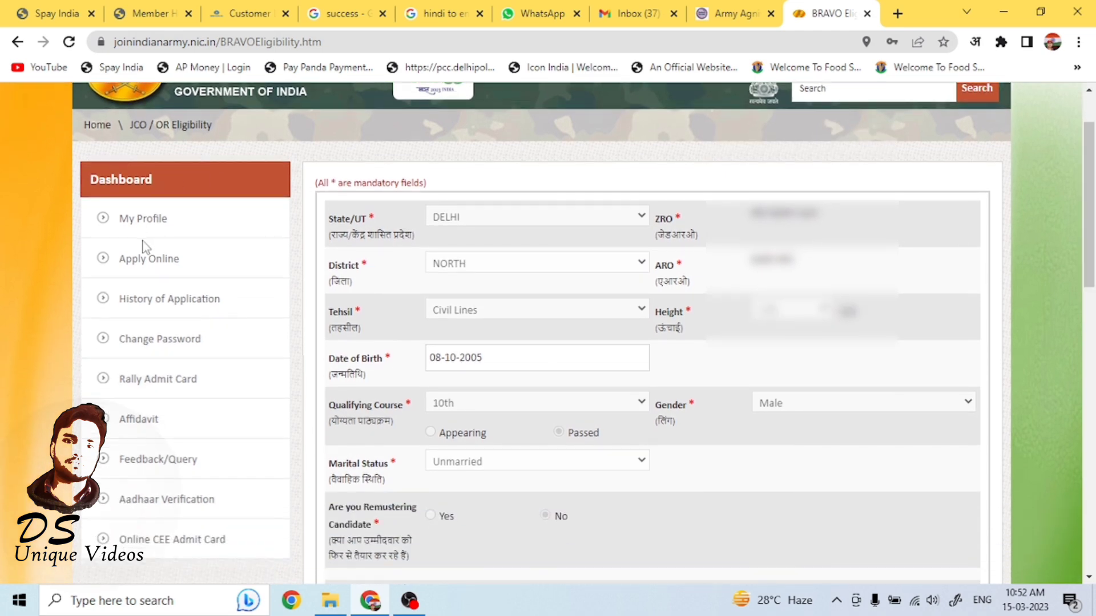
{"action": "left_click", "coordinate": [104, 227]}
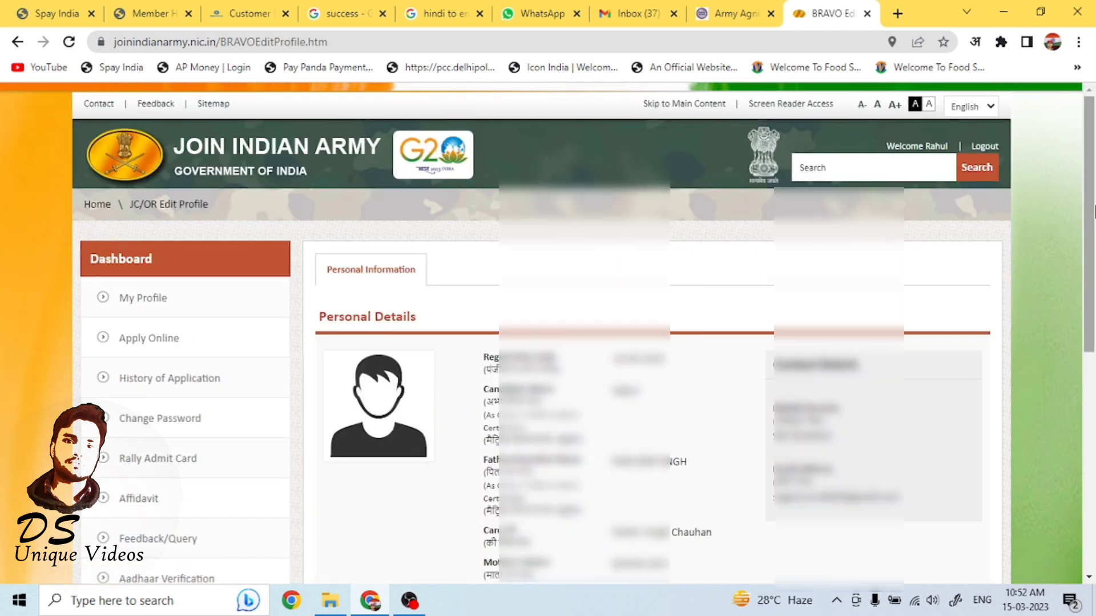
Open the profile for editing and review its personal, contact, education and password requirement details.
{"action": "scroll", "coordinate": [1094, 306], "scroll_direction": "down", "scroll_amount": 3}
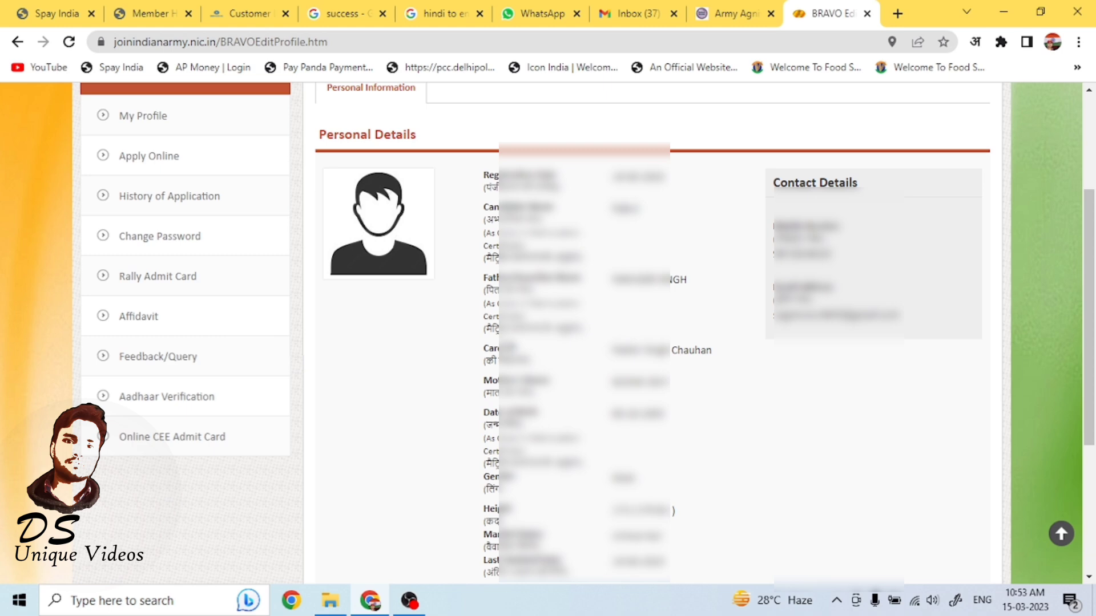
{"action": "left_click_drag", "start_coordinate": [485, 329], "coordinate": [582, 330]}
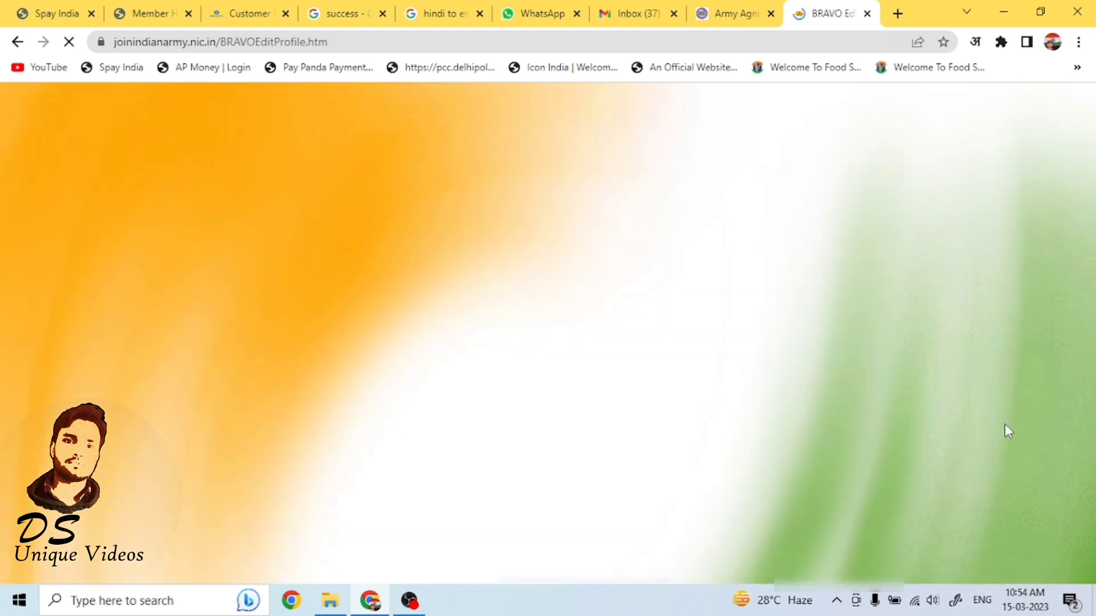
{"action": "scroll", "coordinate": [1085, 299], "scroll_direction": "down", "scroll_amount": 8}
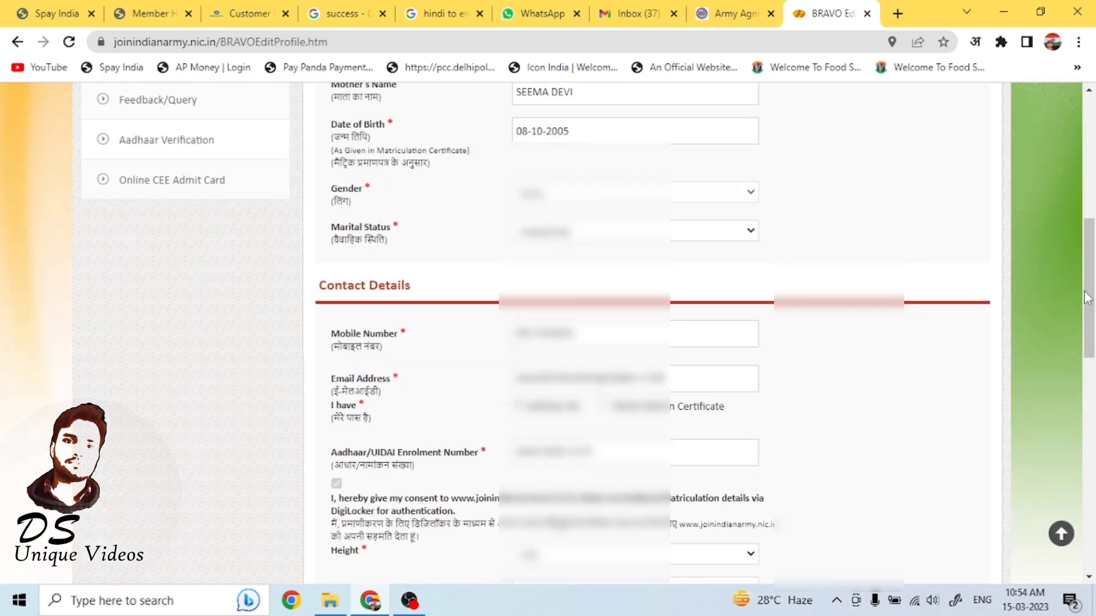
{"action": "left_click_drag", "start_coordinate": [1086, 298], "coordinate": [1071, 228]}
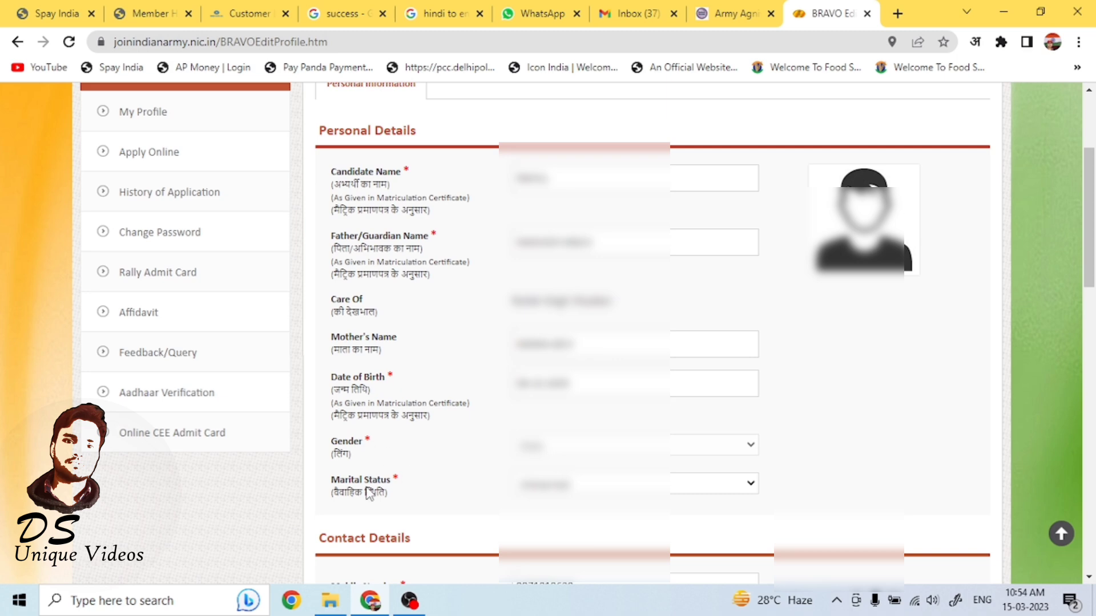
{"action": "left_click_drag", "start_coordinate": [1090, 327], "coordinate": [1090, 513]}
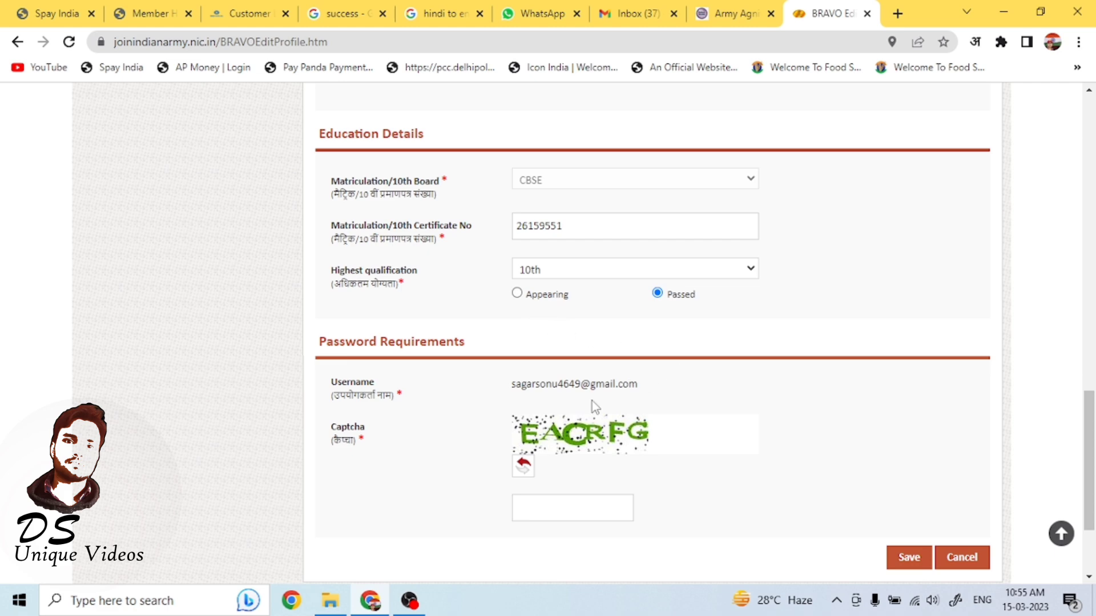
{"action": "scroll", "coordinate": [979, 462], "scroll_direction": "down", "scroll_amount": 3}
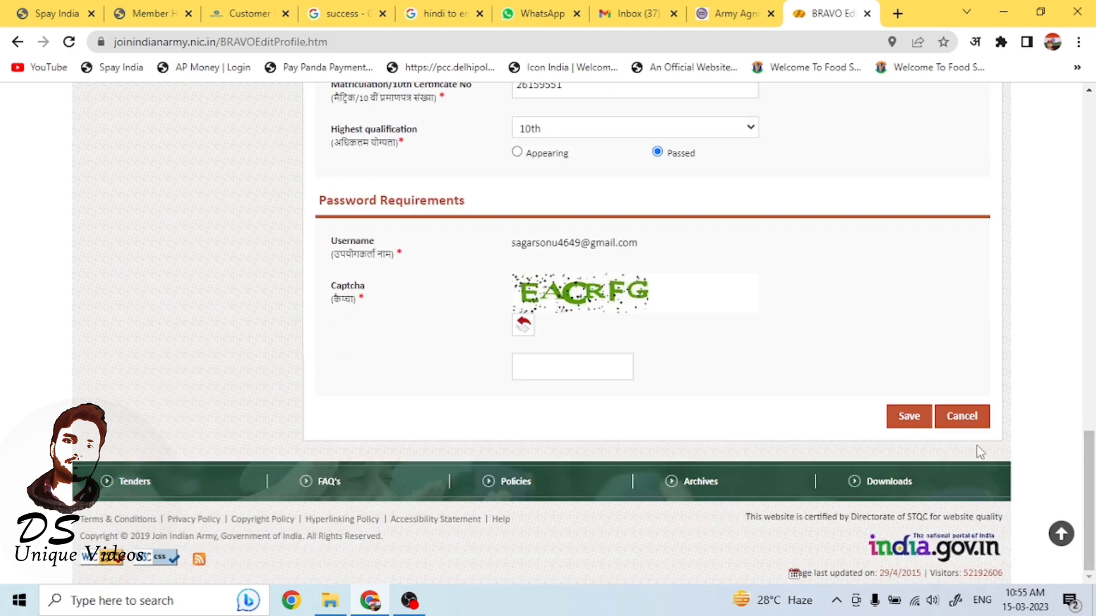
{"action": "left_click", "coordinate": [555, 365]}
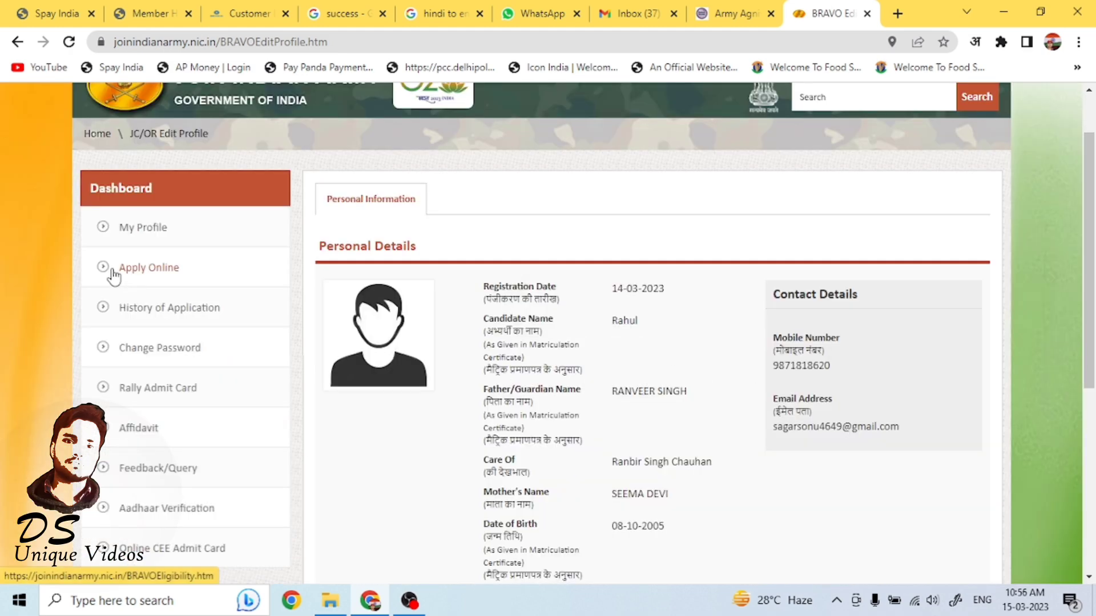
Open Apply Online and review the Agniveer eligibility results and categories.
{"action": "left_click", "coordinate": [113, 275]}
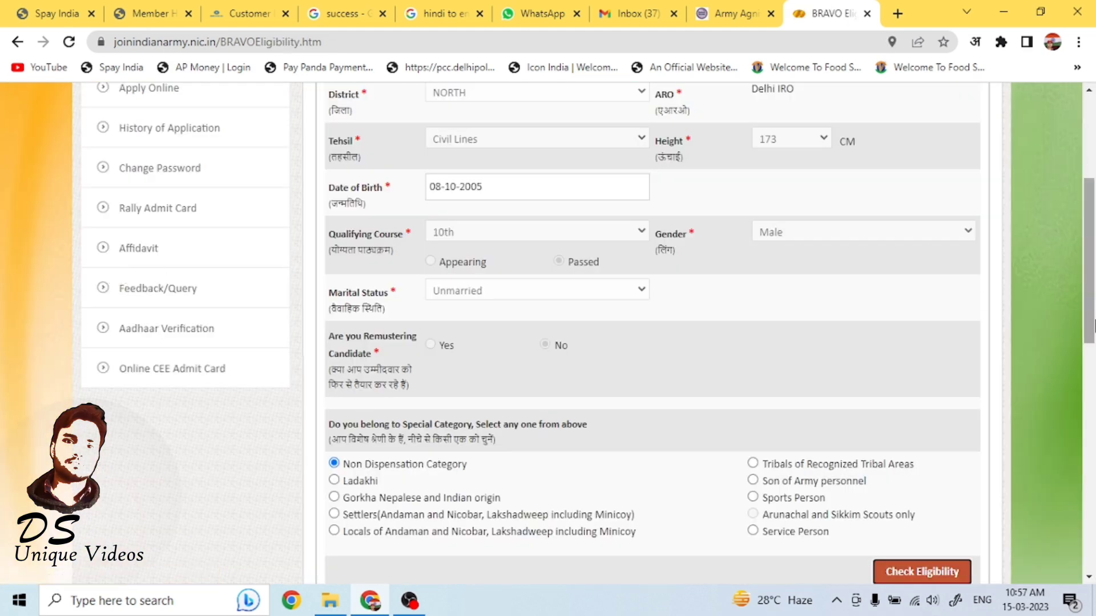
{"action": "scroll", "coordinate": [1093, 336], "scroll_direction": "down", "scroll_amount": 1}
{"action": "left_click_drag", "start_coordinate": [1094, 337], "coordinate": [1085, 156]}
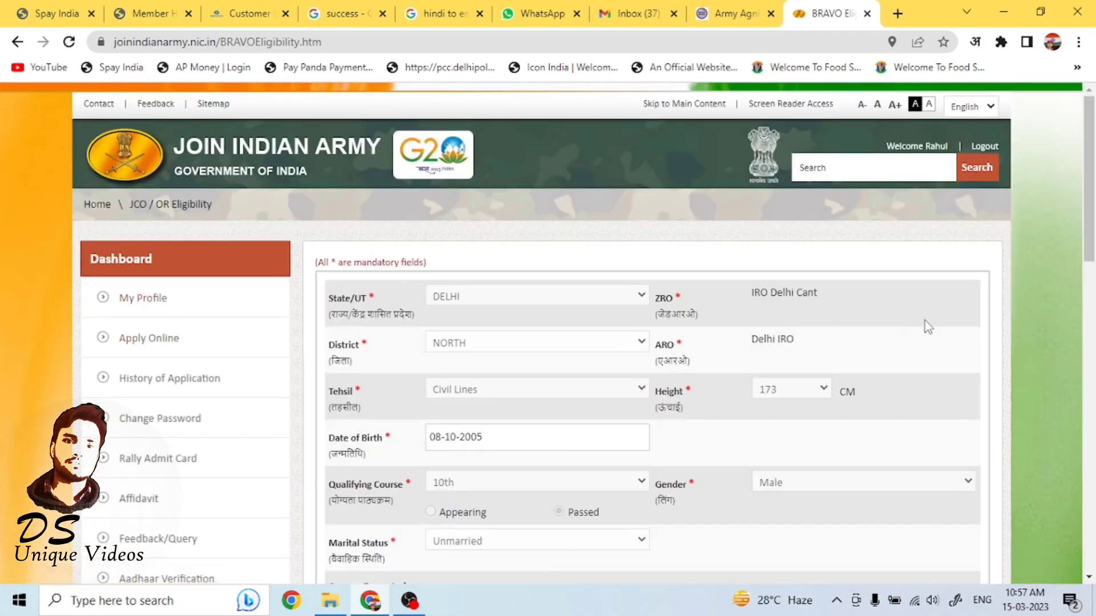
{"action": "left_click_drag", "start_coordinate": [1090, 210], "coordinate": [1059, 394]}
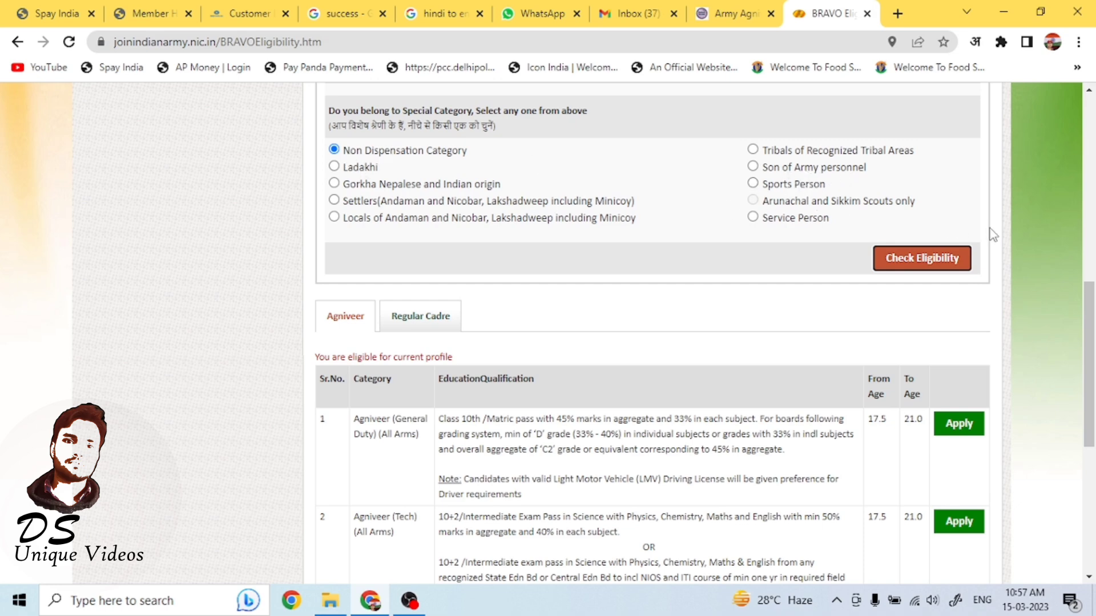
{"action": "scroll", "coordinate": [320, 121], "scroll_direction": "down", "scroll_amount": 3}
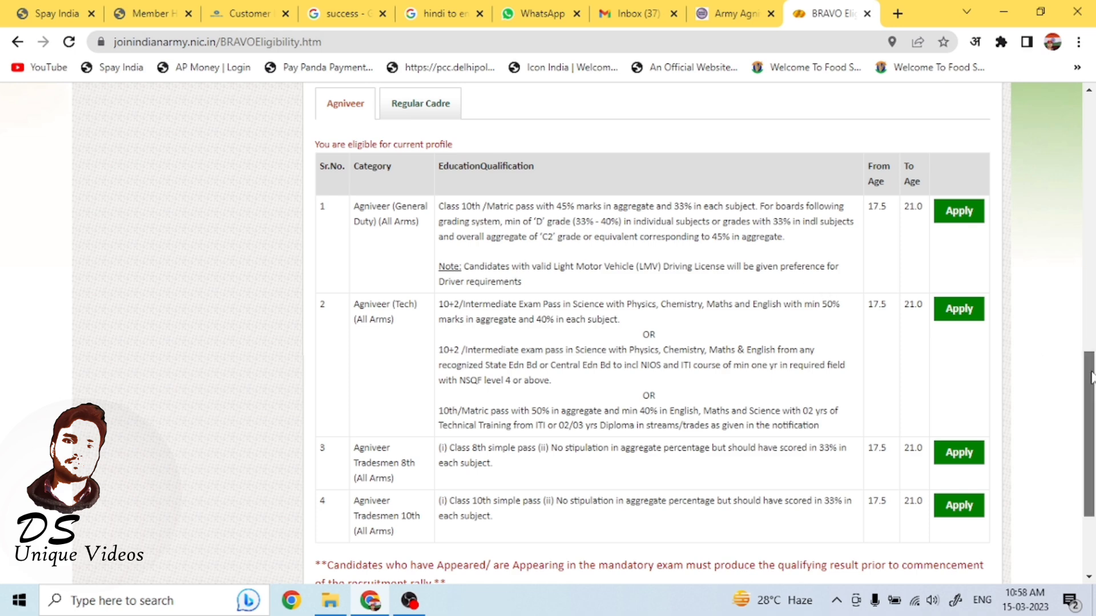
{"action": "scroll", "coordinate": [922, 405], "scroll_direction": "down", "scroll_amount": 2}
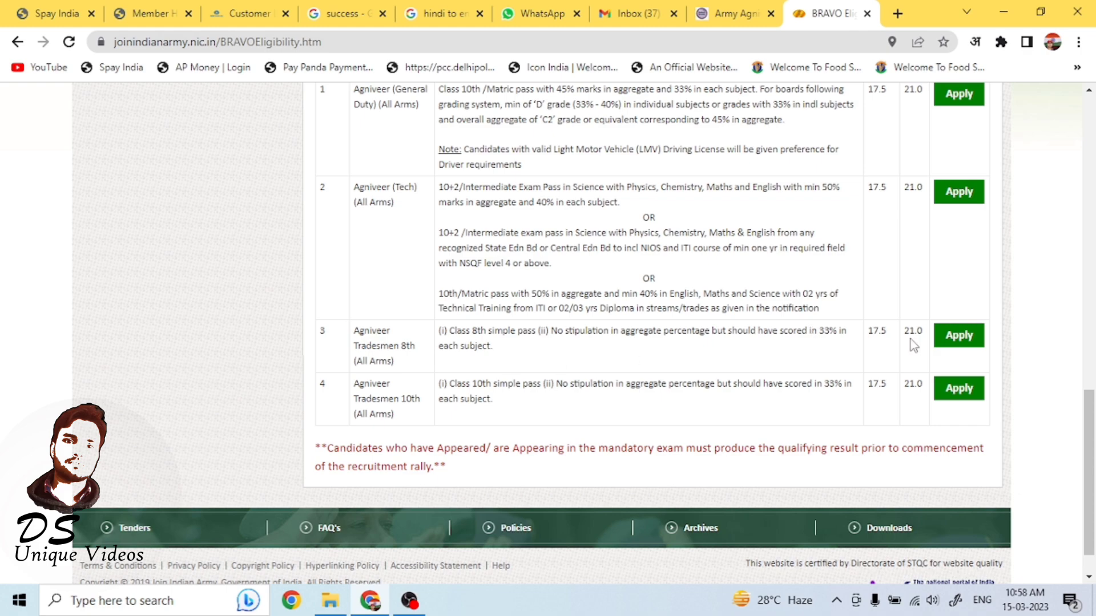
{"action": "left_click_drag", "start_coordinate": [1091, 443], "coordinate": [1069, 367]}
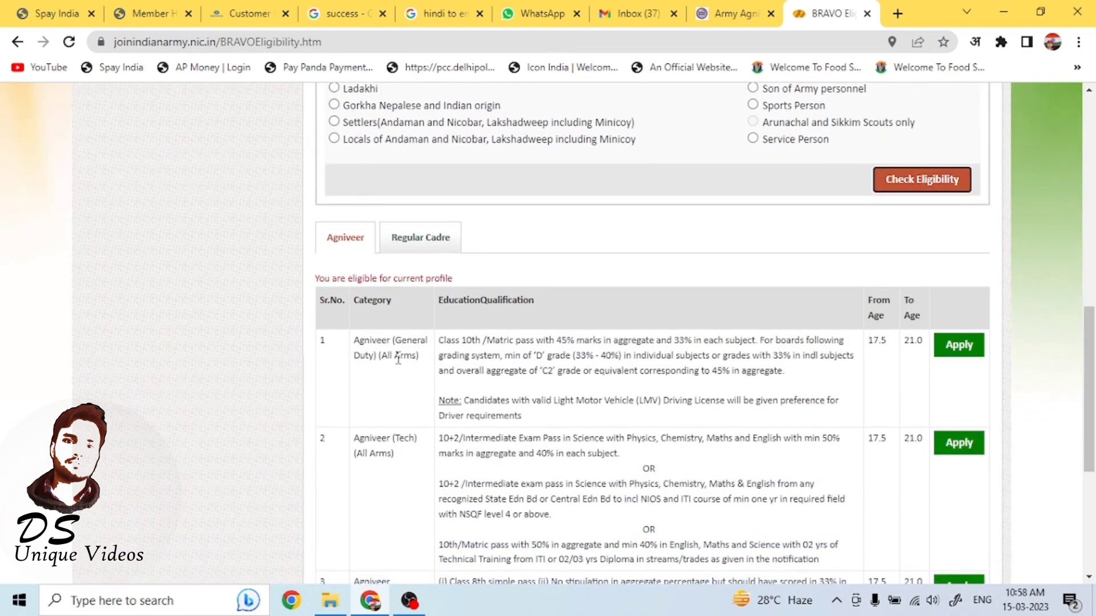
Apply for the Agniveer (General Duty) (All Arms) category and continue past the instructions to the application form.
{"action": "left_click", "coordinate": [962, 353]}
{"action": "left_click_drag", "start_coordinate": [1091, 201], "coordinate": [1094, 373]}
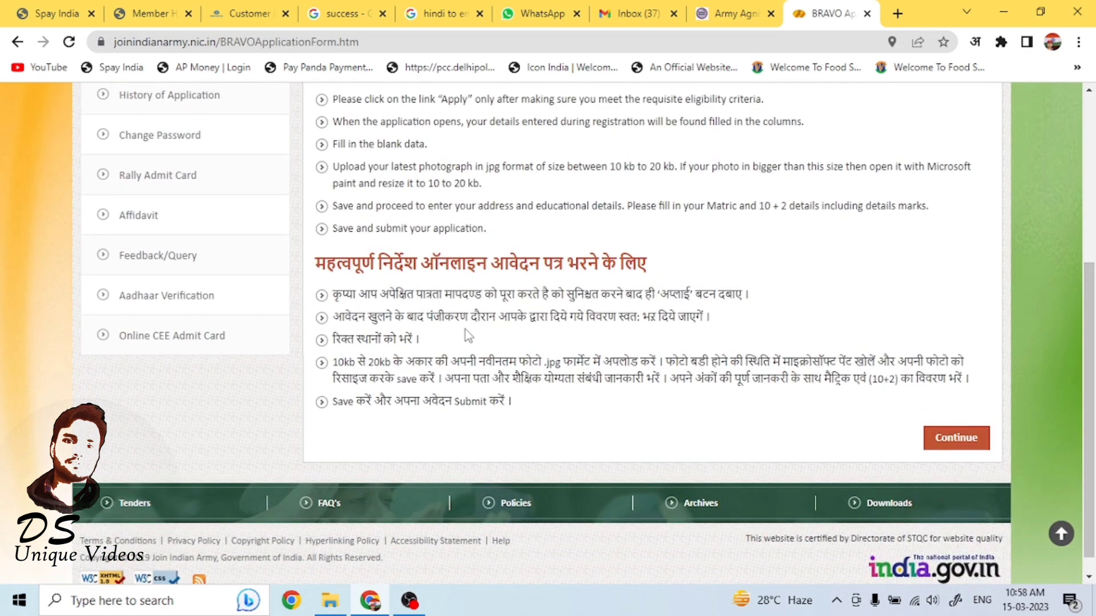
{"action": "left_click", "coordinate": [956, 438]}
{"action": "left_click", "coordinate": [1094, 372]}
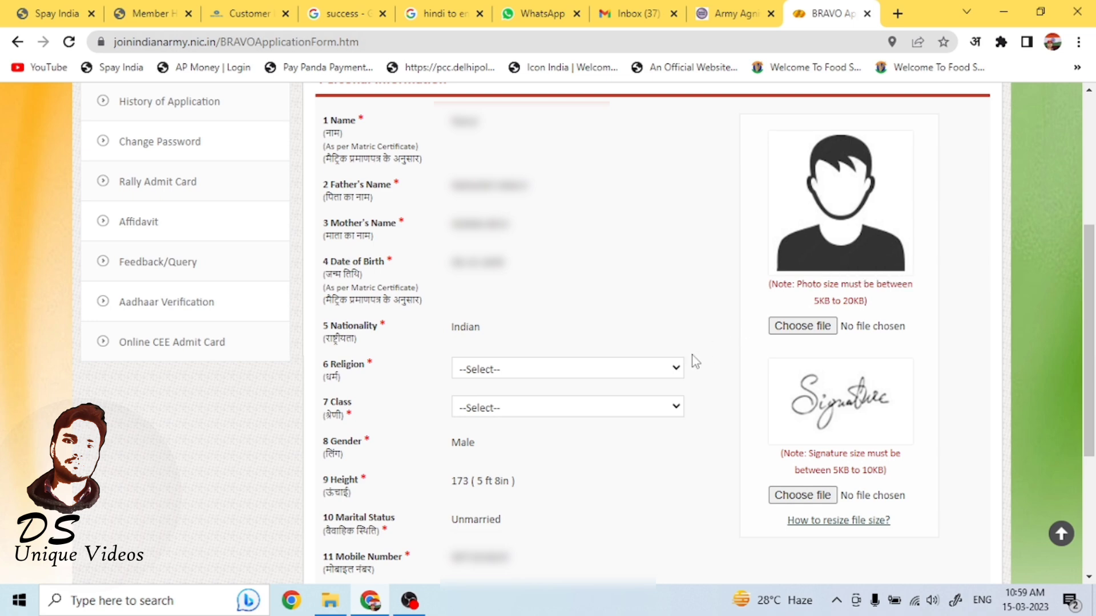
Set the religion to Hindu and the class to RAJPUT in the personal information form.
{"action": "left_click", "coordinate": [681, 374]}
{"action": "left_click", "coordinate": [642, 427]}
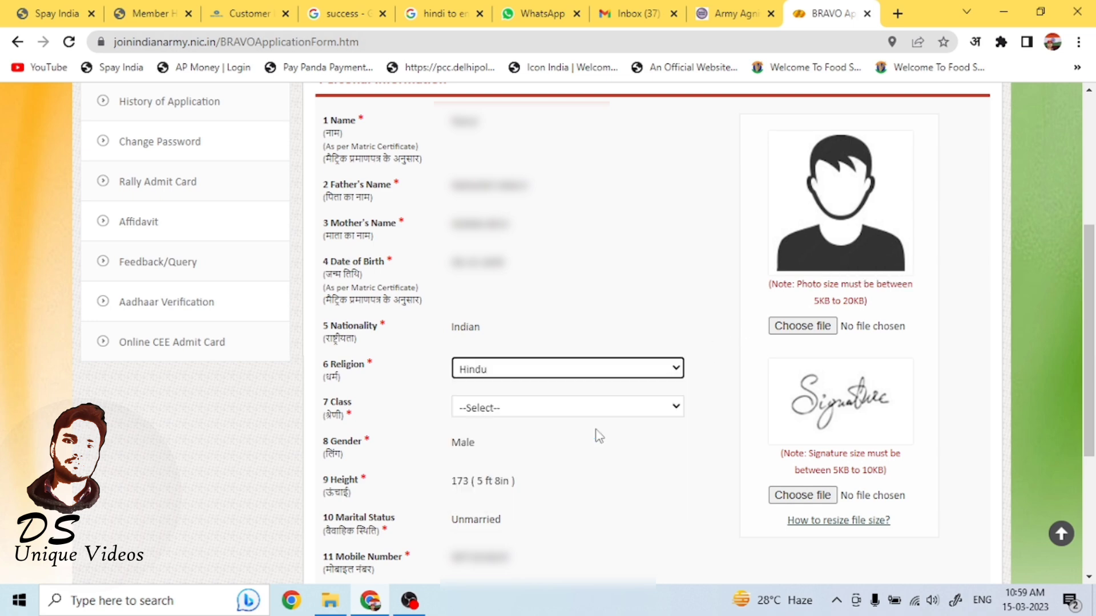
{"action": "left_click", "coordinate": [668, 414]}
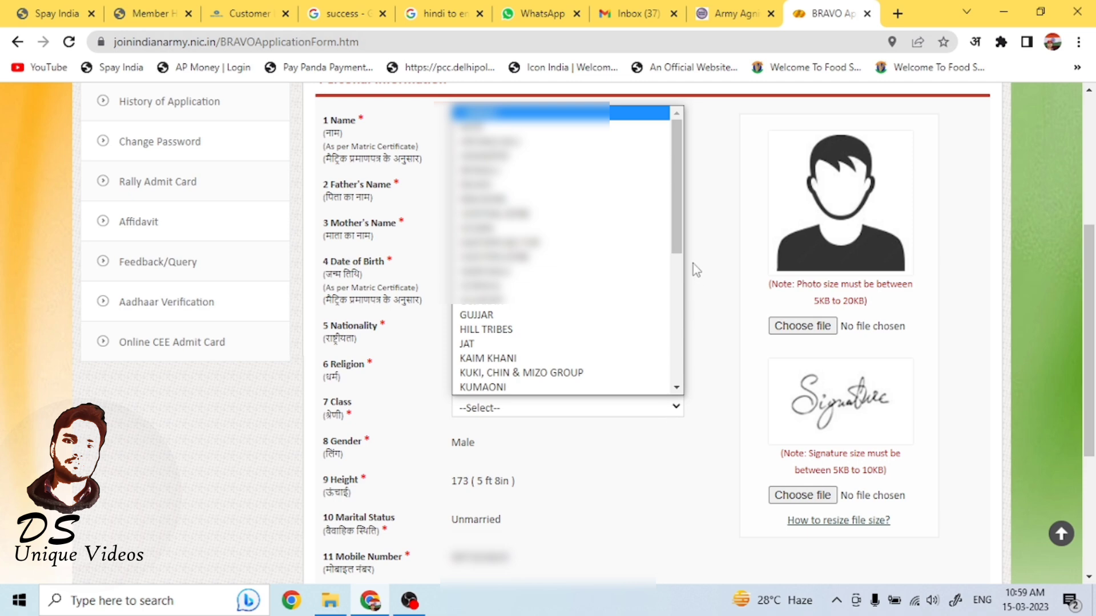
{"action": "left_click_drag", "start_coordinate": [681, 237], "coordinate": [670, 379]}
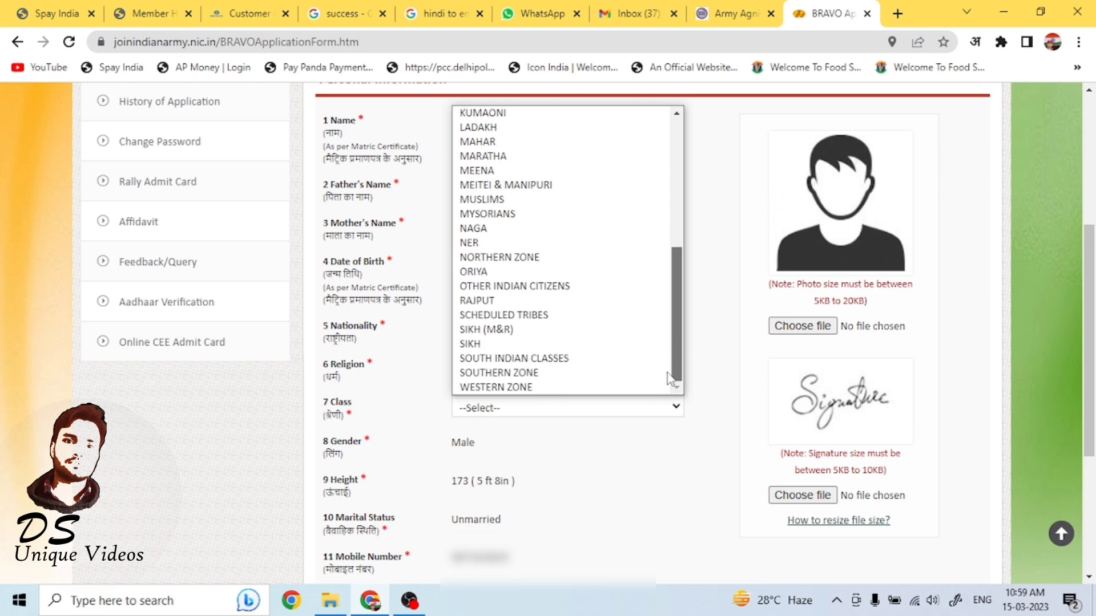
{"action": "left_click", "coordinate": [496, 300]}
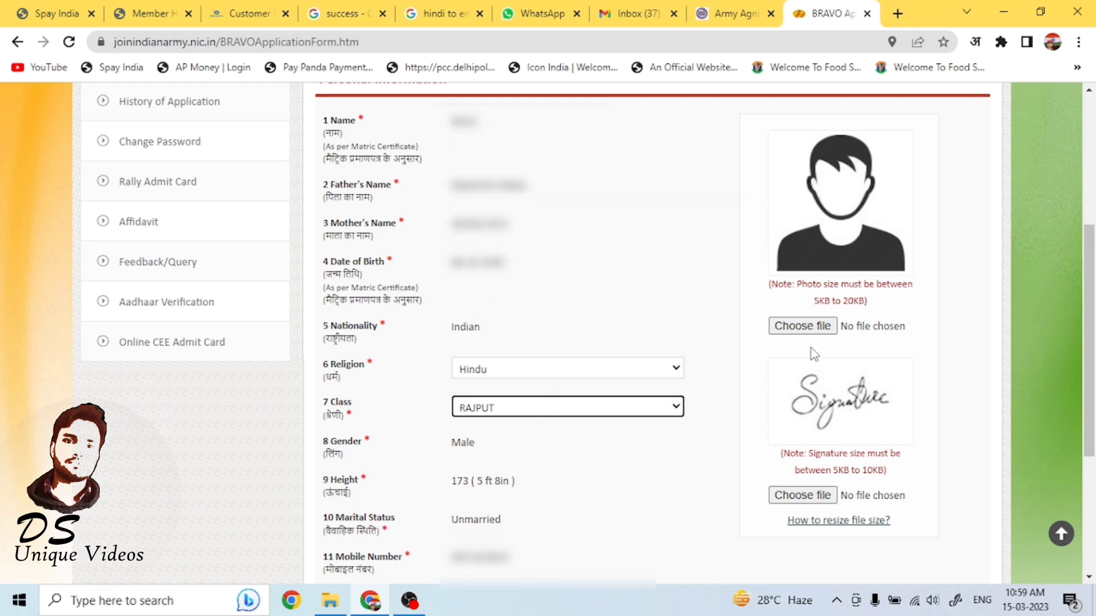
Upload the candidate's photo from the Downloads folder.
{"action": "left_click", "coordinate": [789, 335]}
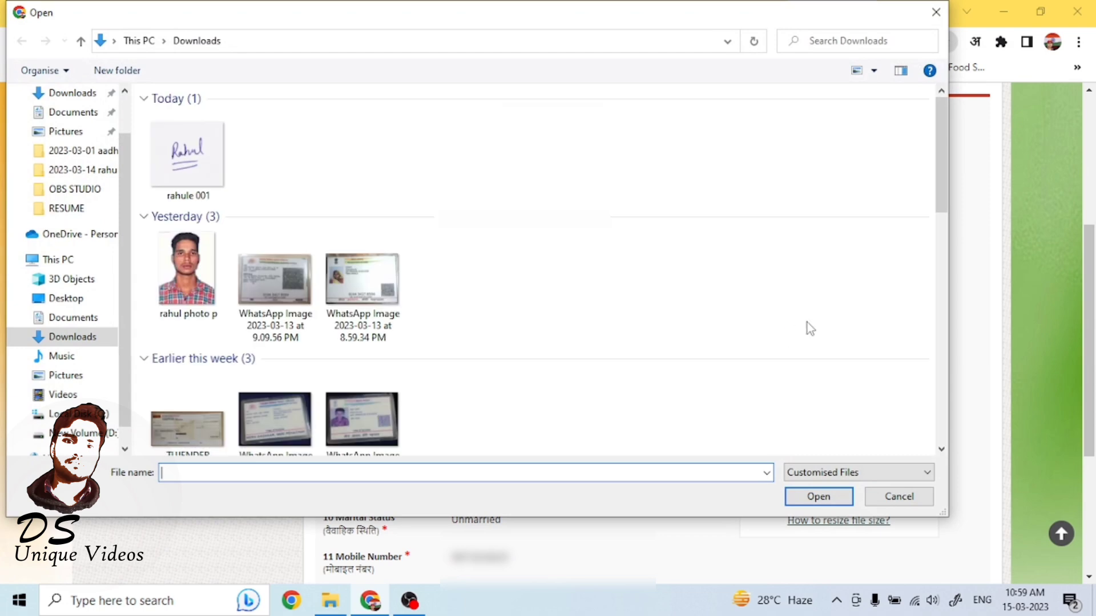
{"action": "left_click", "coordinate": [186, 271]}
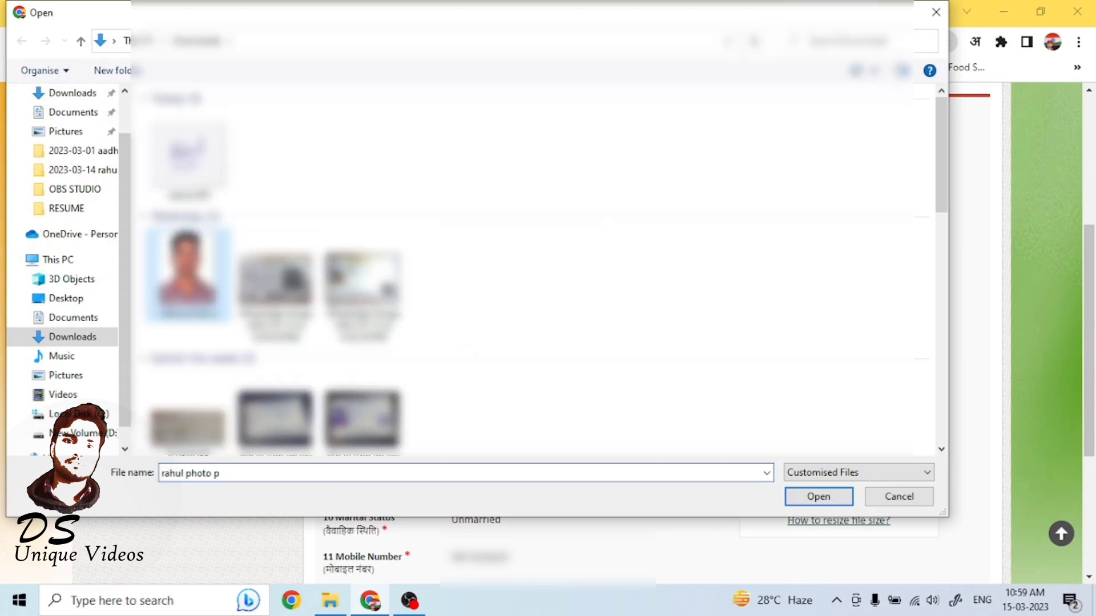
{"action": "left_click", "coordinate": [818, 497]}
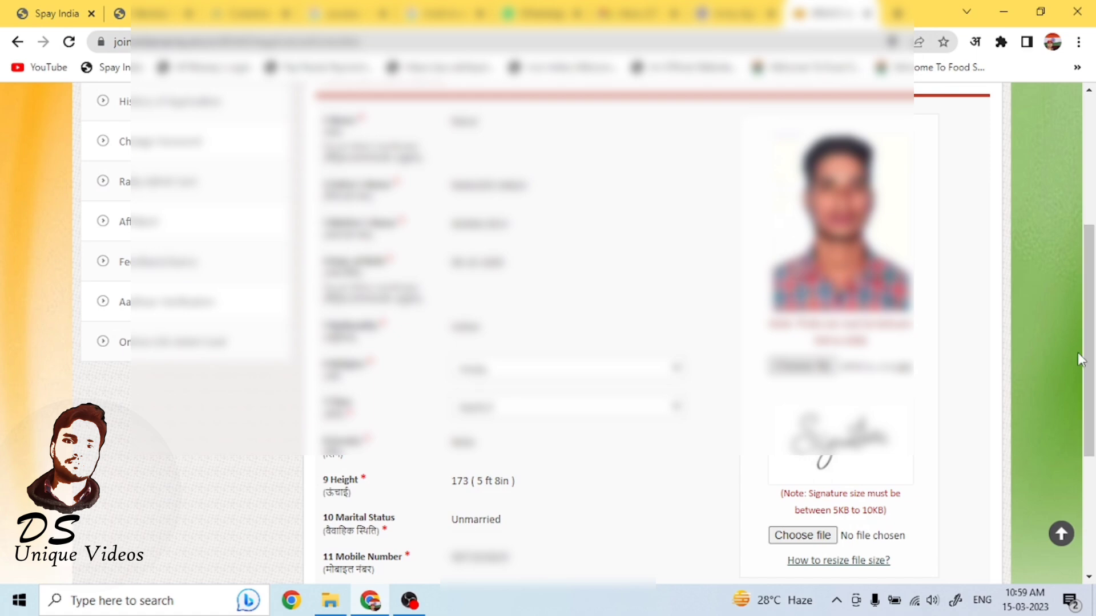
Upload the candidate's signature image and save the personal information.
{"action": "scroll", "coordinate": [1081, 359], "scroll_direction": "down", "scroll_amount": 3}
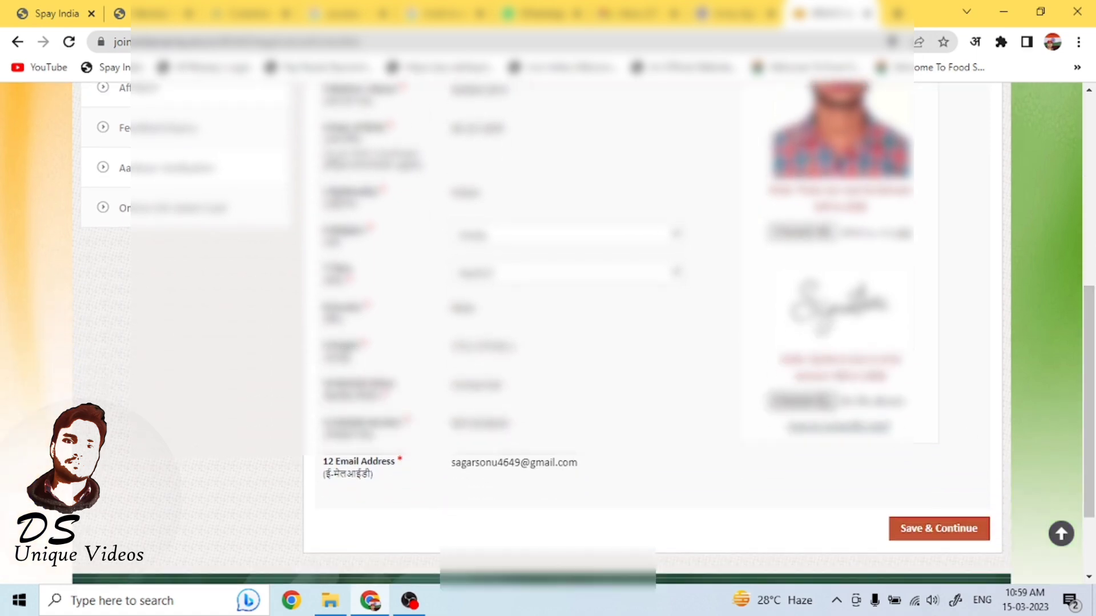
{"action": "left_click", "coordinate": [813, 397]}
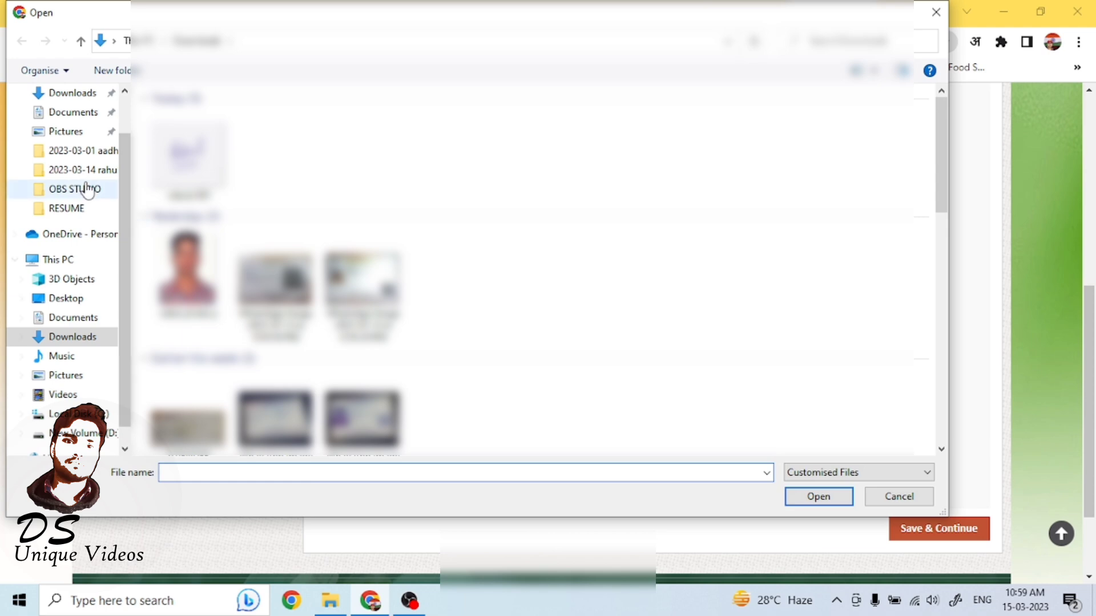
{"action": "left_click", "coordinate": [188, 157]}
{"action": "left_click", "coordinate": [842, 498]}
{"action": "left_click_drag", "start_coordinate": [1094, 419], "coordinate": [1087, 468]}
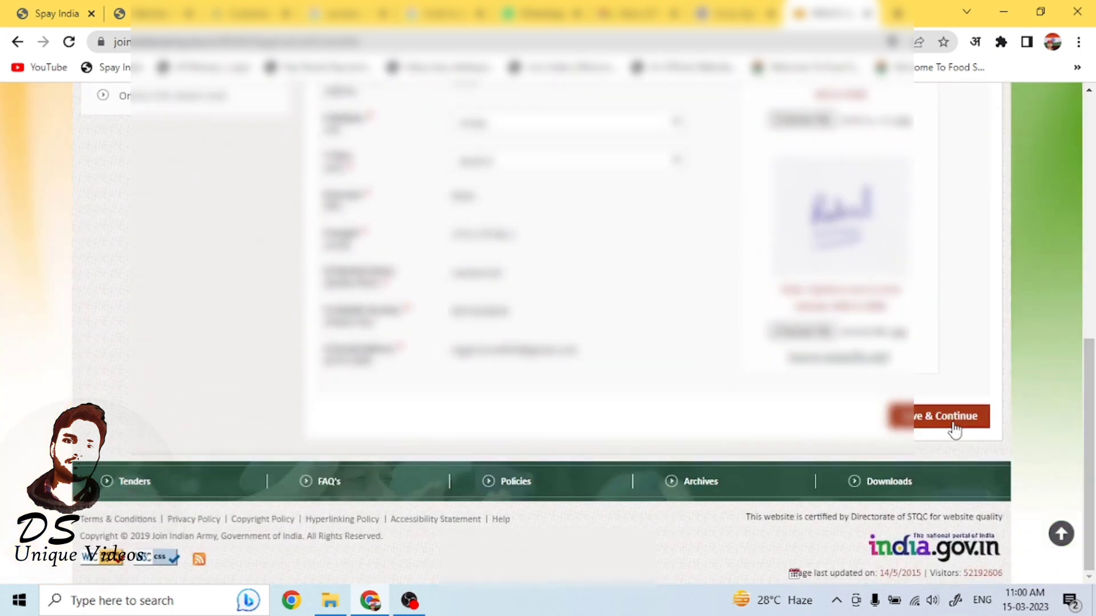
{"action": "left_click", "coordinate": [924, 412]}
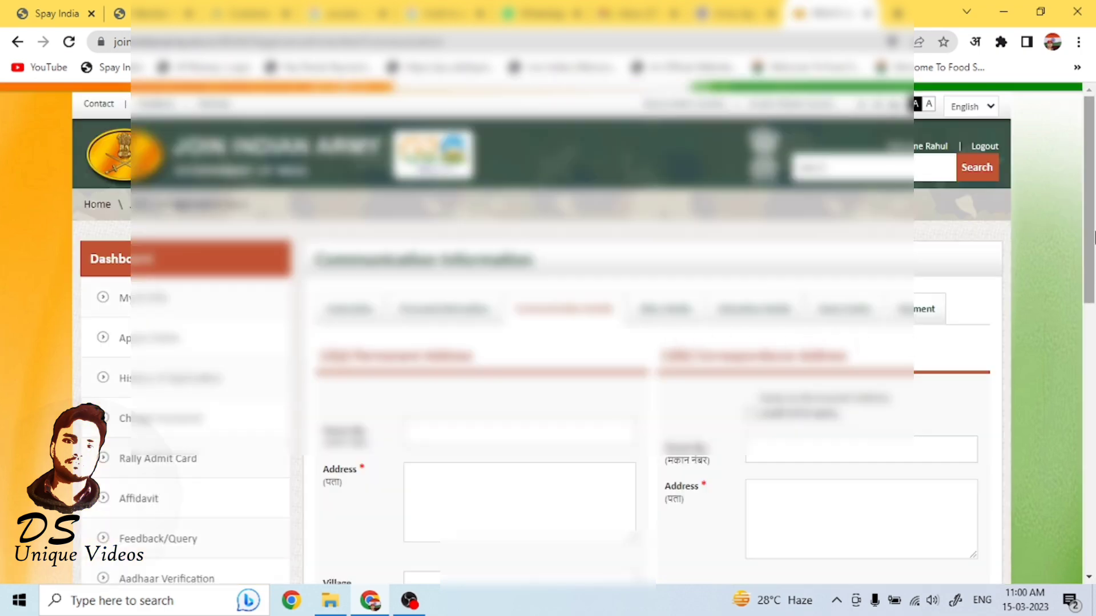
Fill in the permanent address locality and PIN code and save the communication details.
{"action": "left_click_drag", "start_coordinate": [1094, 239], "coordinate": [1085, 310]}
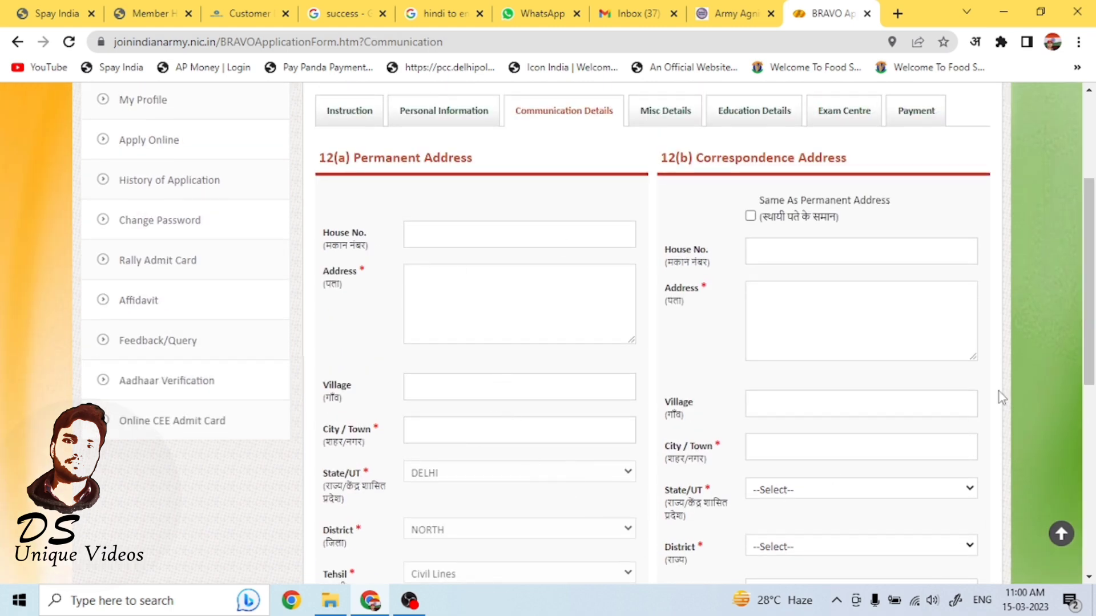
{"action": "left_click_drag", "start_coordinate": [1093, 285], "coordinate": [1094, 391]}
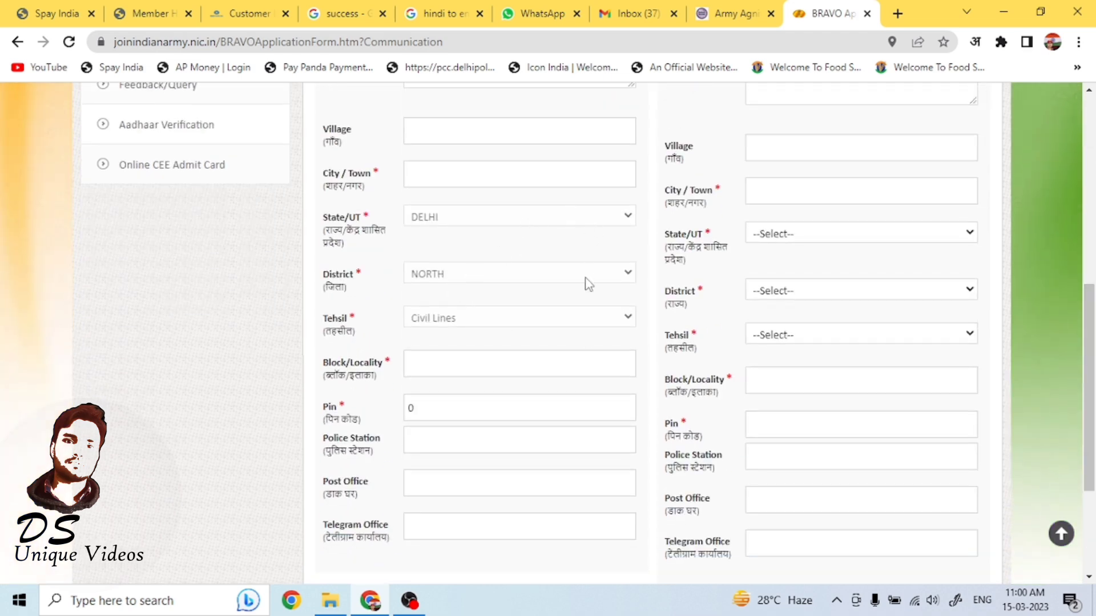
{"action": "left_click", "coordinate": [472, 369]}
{"action": "left_click", "coordinate": [449, 412]}
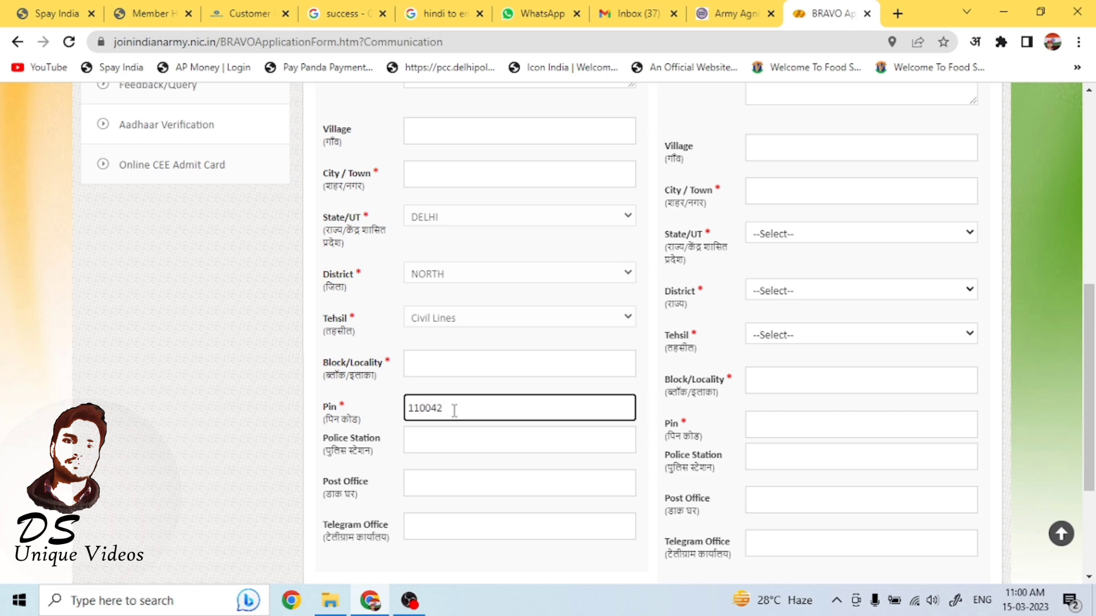
{"action": "left_click", "coordinate": [485, 449]}
{"action": "left_click", "coordinate": [483, 482]}
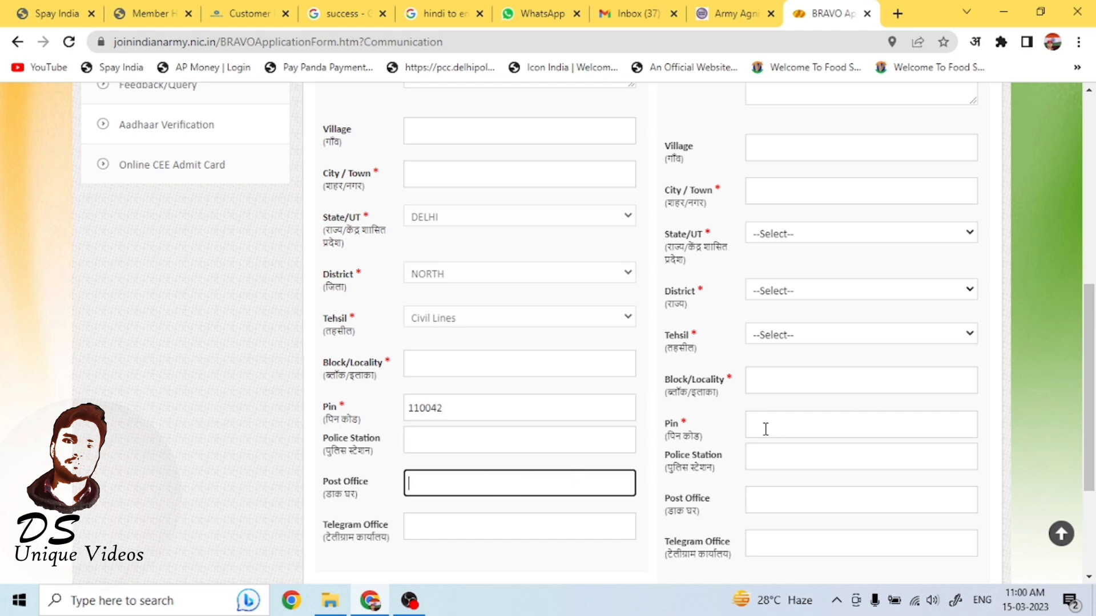
{"action": "scroll", "coordinate": [1091, 436], "scroll_direction": "down", "scroll_amount": 3}
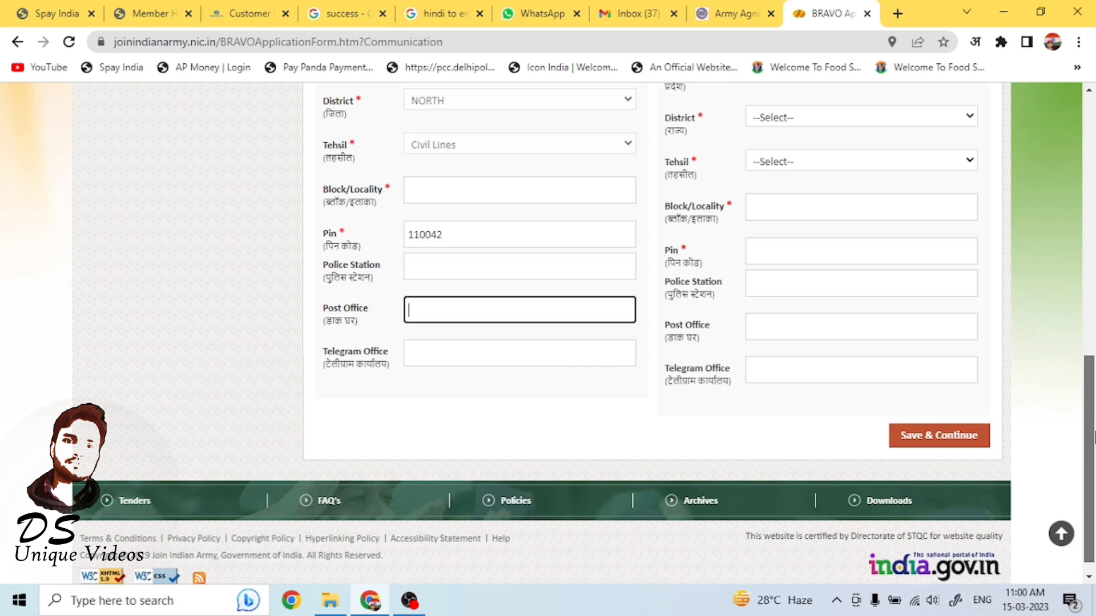
{"action": "left_click_drag", "start_coordinate": [1091, 436], "coordinate": [1063, 253]}
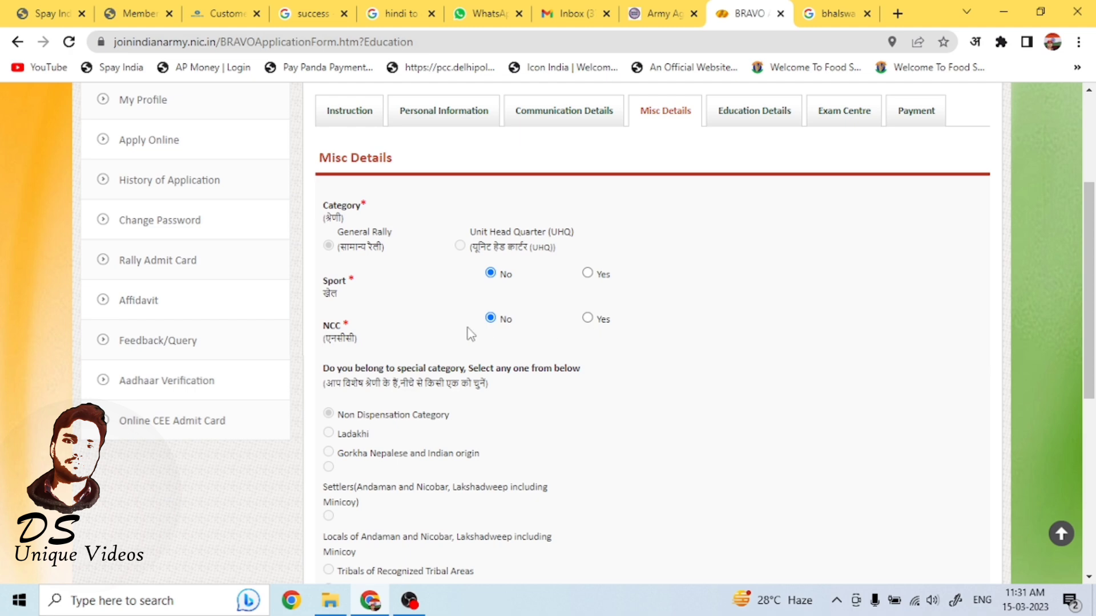
Set the highest qualification to 10th and valid LMV driving license to No, then save the misc details.
{"action": "left_click_drag", "start_coordinate": [1088, 291], "coordinate": [1083, 453]}
{"action": "left_click", "coordinate": [570, 320]}
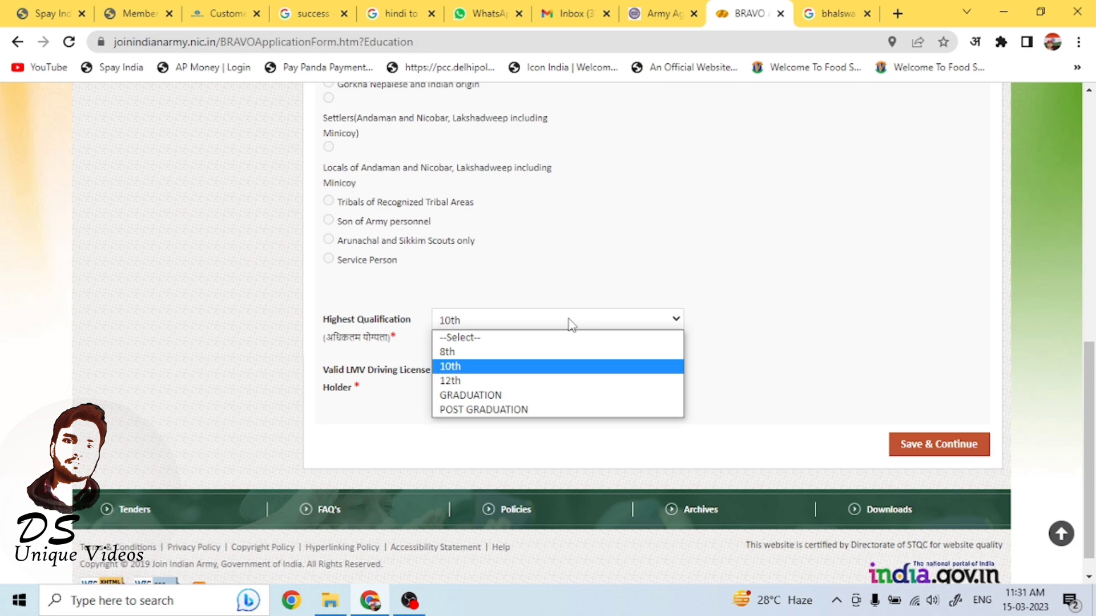
{"action": "left_click", "coordinate": [571, 325]}
{"action": "left_click", "coordinate": [511, 381]}
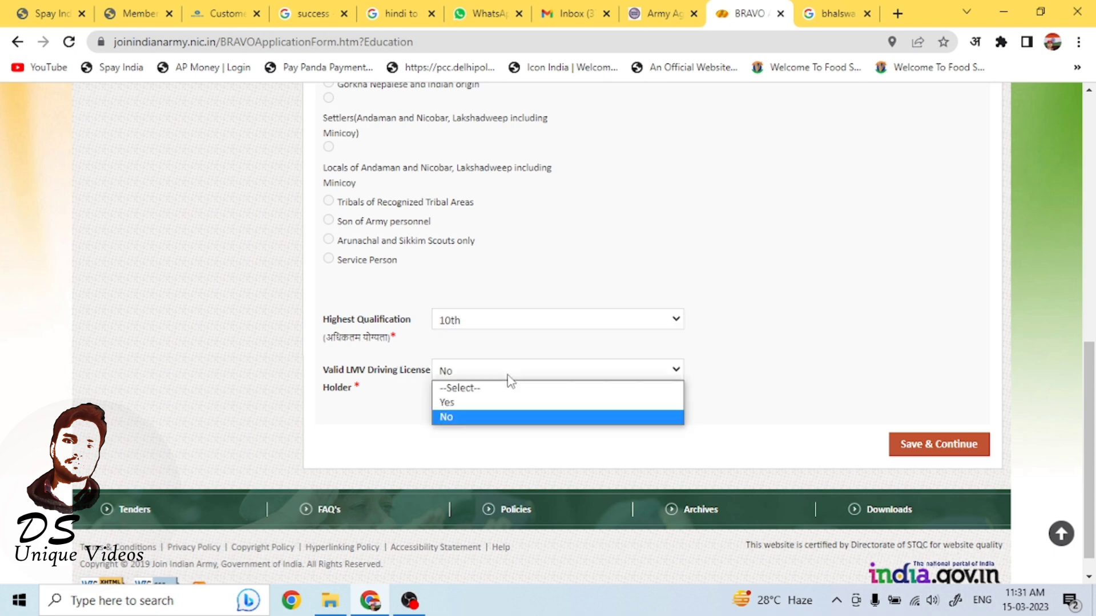
{"action": "left_click", "coordinate": [510, 380]}
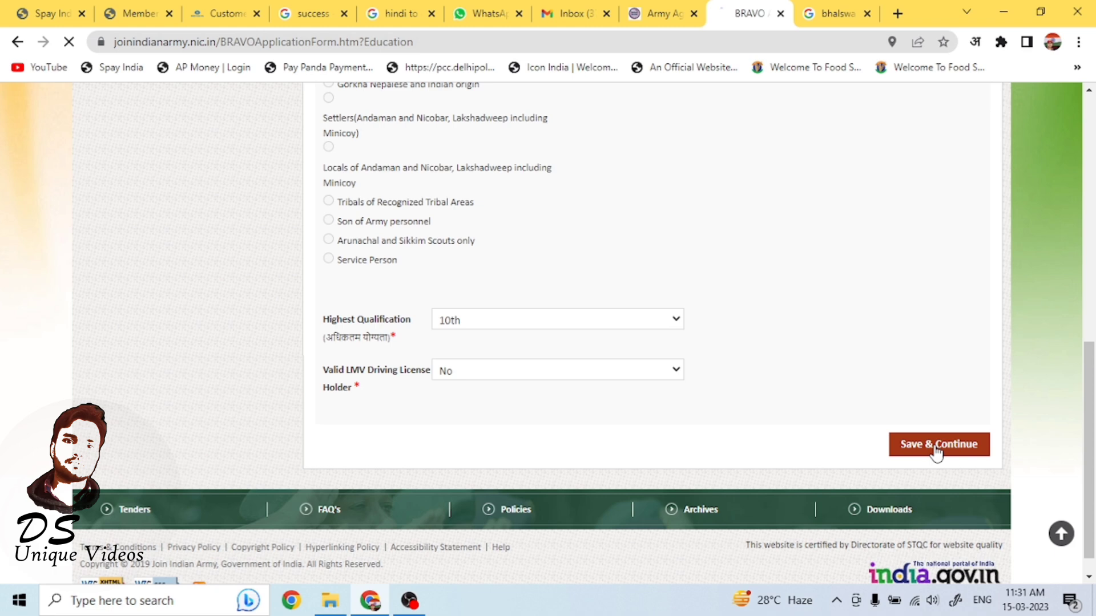
{"action": "left_click", "coordinate": [935, 451]}
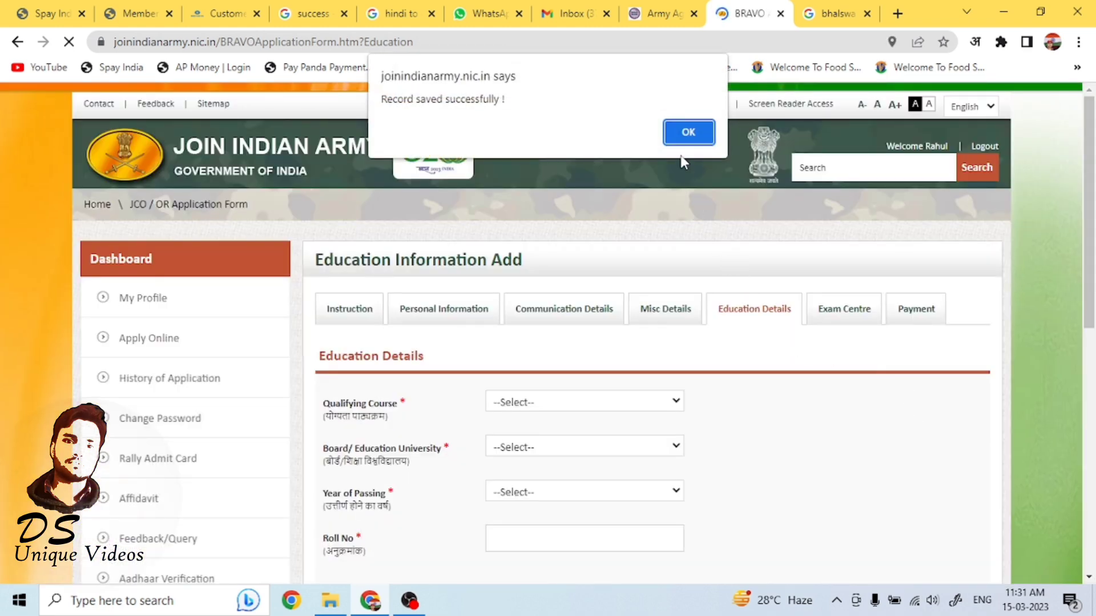
{"action": "left_click", "coordinate": [687, 133]}
Choose 10th as qualifying course, CBSE as board and 2022 as year of passing in the education details.
{"action": "left_click_drag", "start_coordinate": [1090, 226], "coordinate": [1093, 291]}
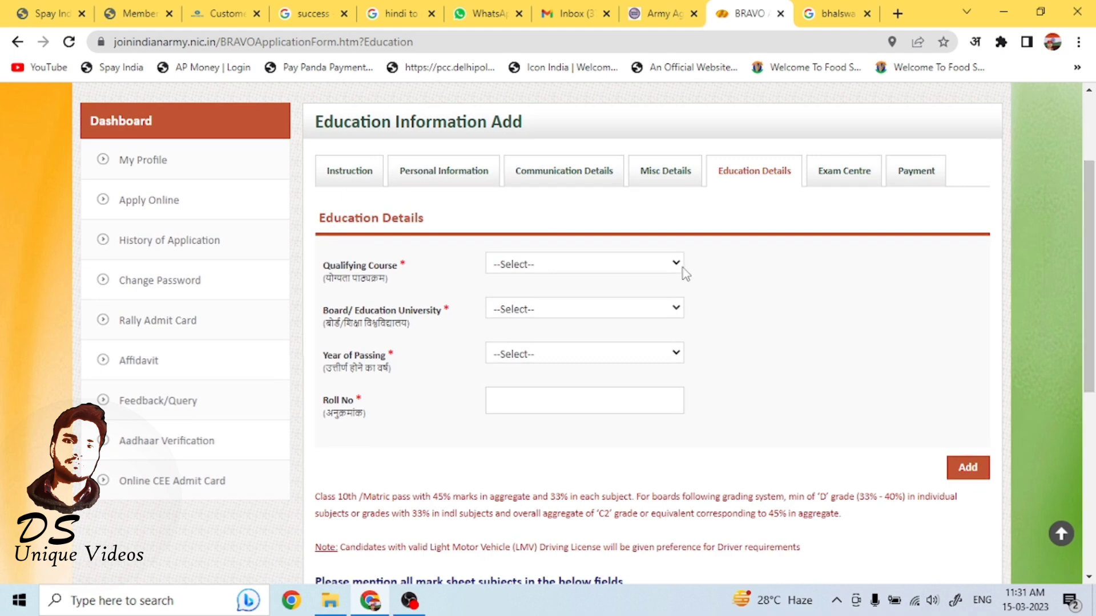
{"action": "left_click", "coordinate": [679, 268]}
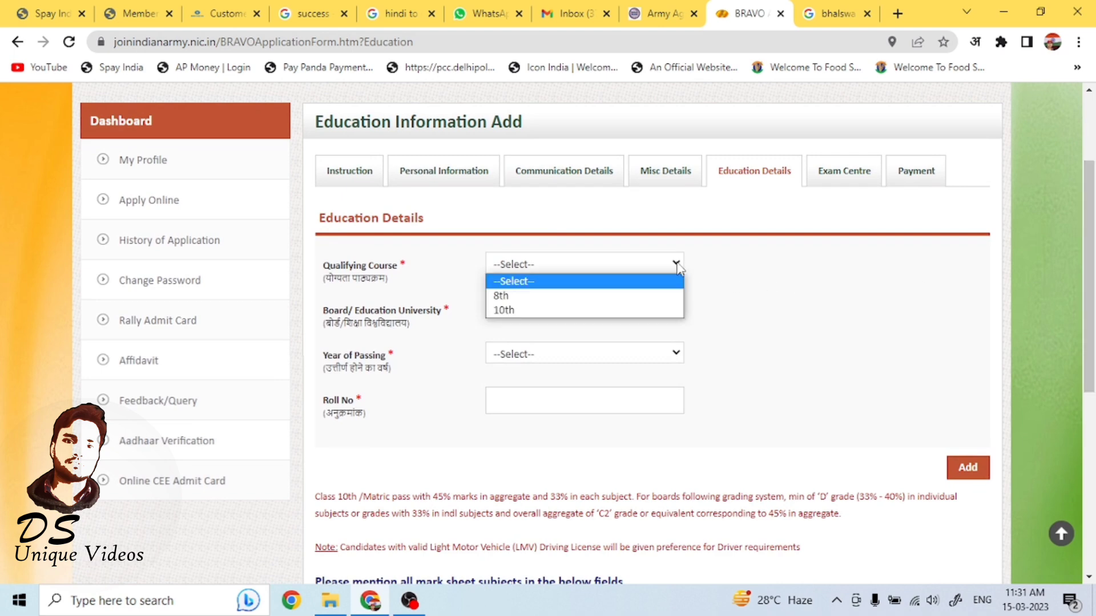
{"action": "left_click", "coordinate": [649, 312]}
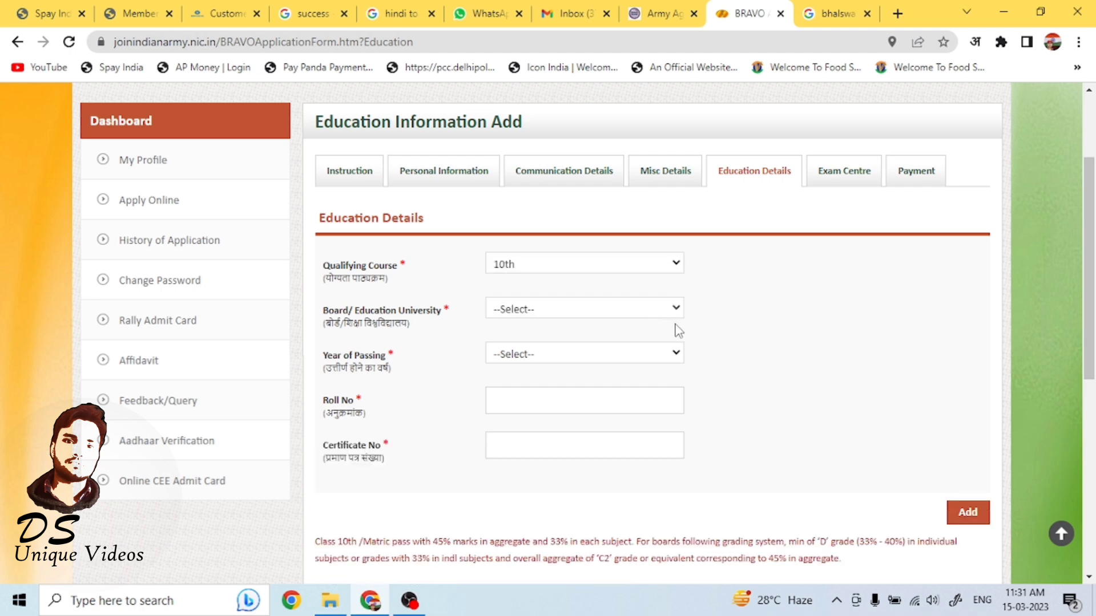
{"action": "left_click", "coordinate": [677, 310]}
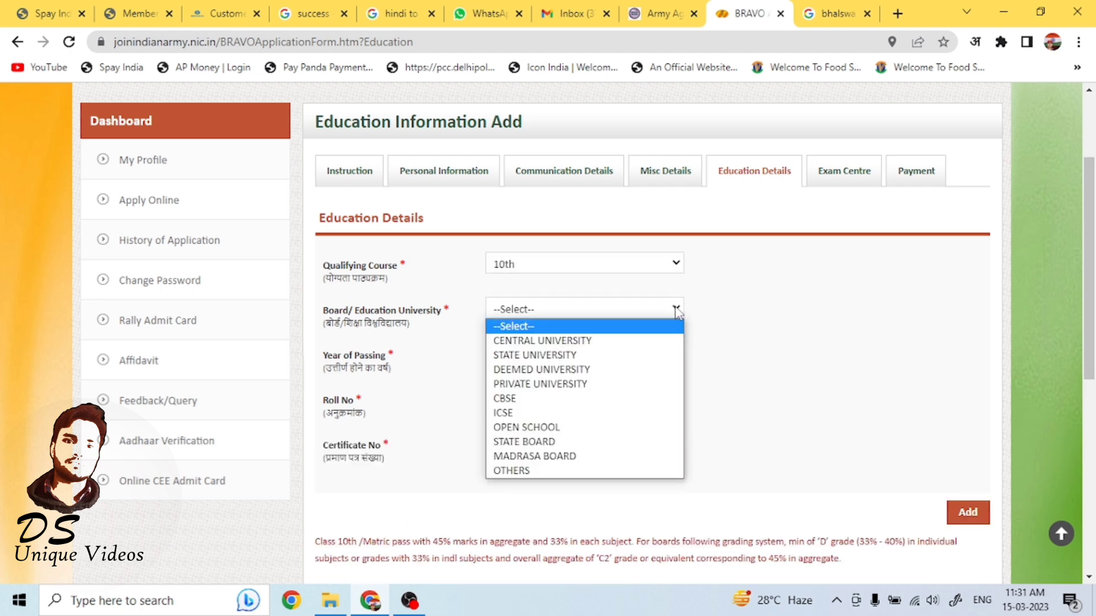
{"action": "left_click", "coordinate": [651, 400]}
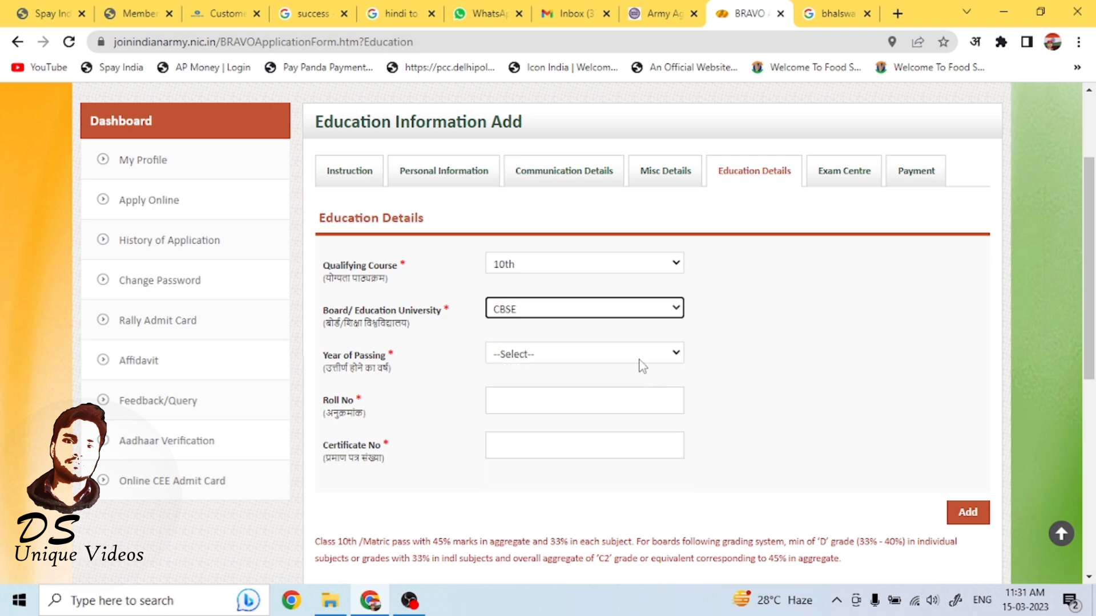
{"action": "left_click", "coordinate": [642, 367]}
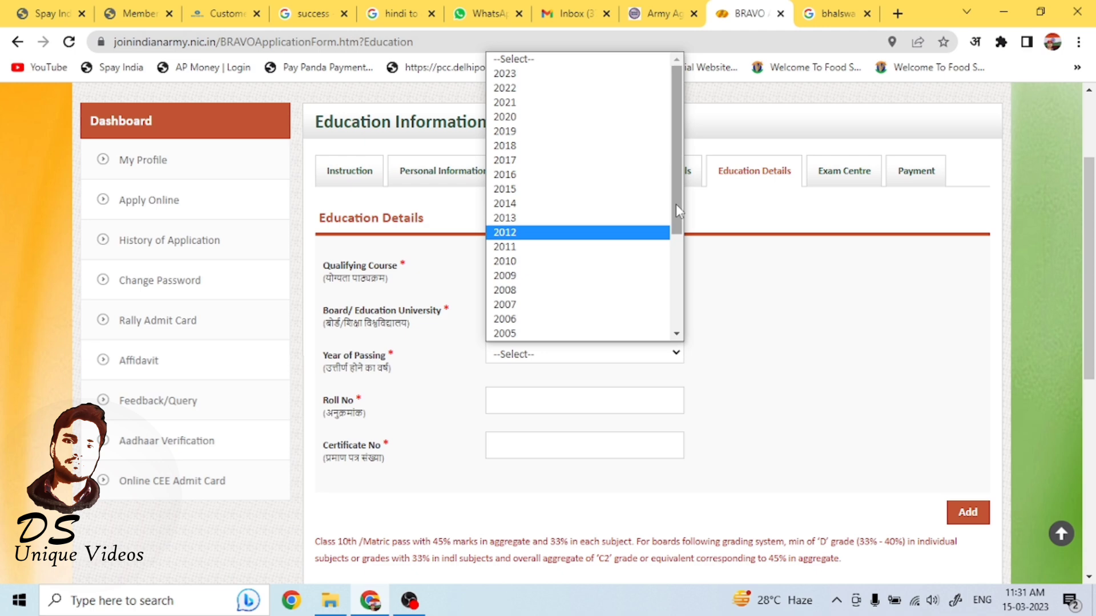
{"action": "left_click_drag", "start_coordinate": [675, 204], "coordinate": [676, 189]}
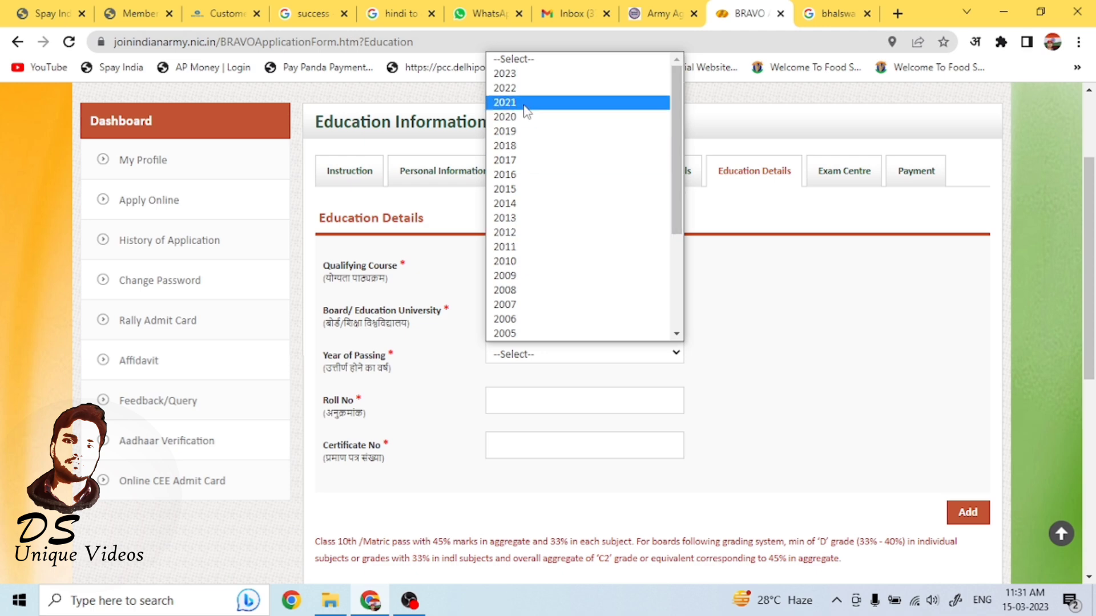
{"action": "left_click", "coordinate": [520, 91]}
Enter the roll number and certificate number, then add the 10th education record.
{"action": "left_click", "coordinate": [566, 407]}
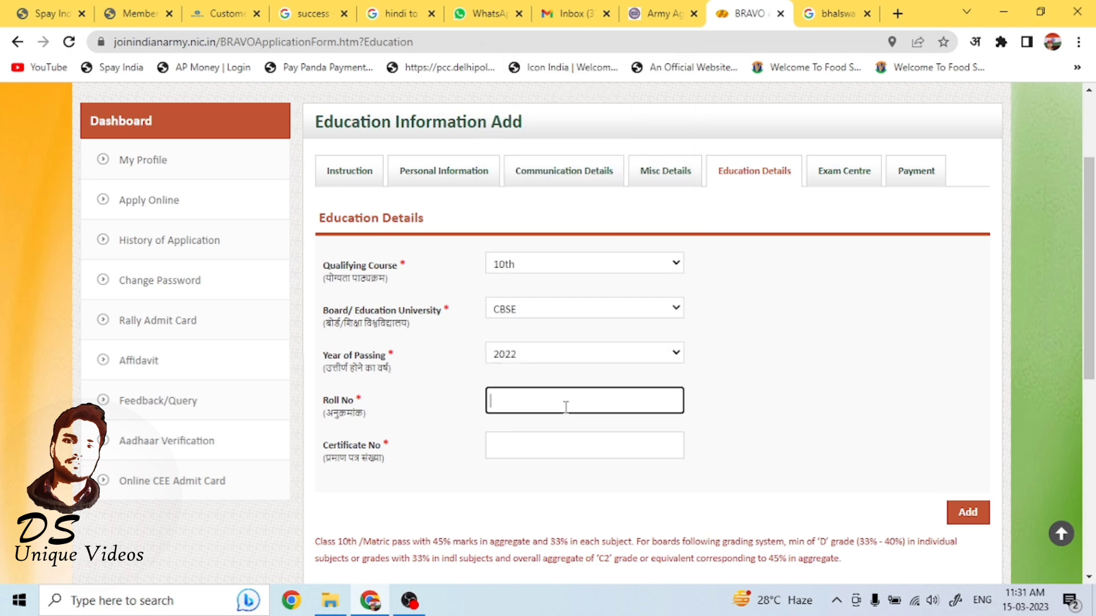
{"action": "left_click", "coordinate": [620, 449]}
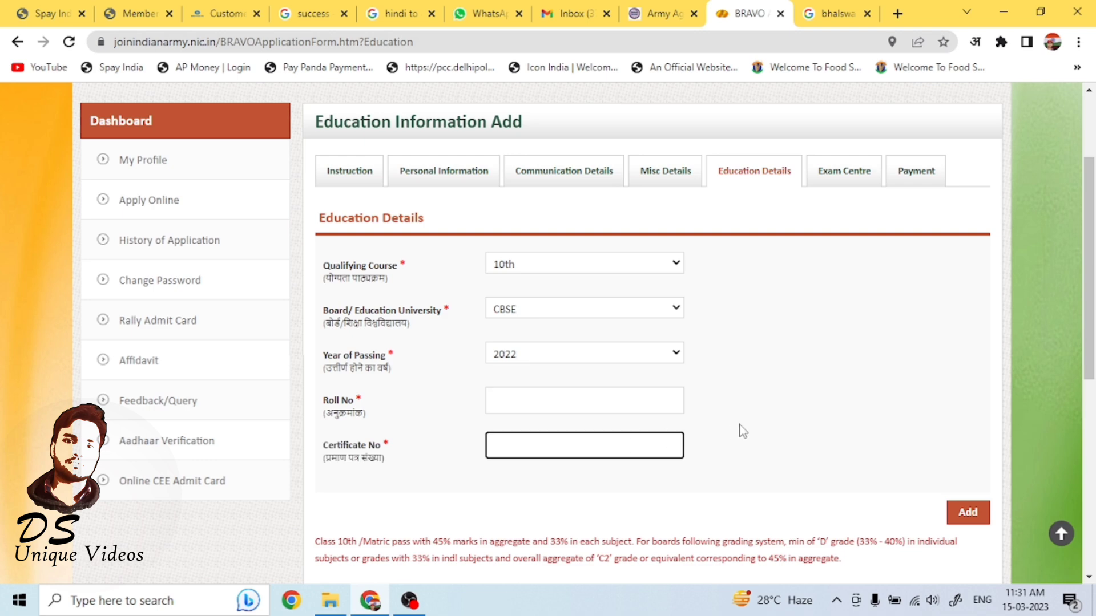
{"action": "left_click", "coordinate": [622, 409]}
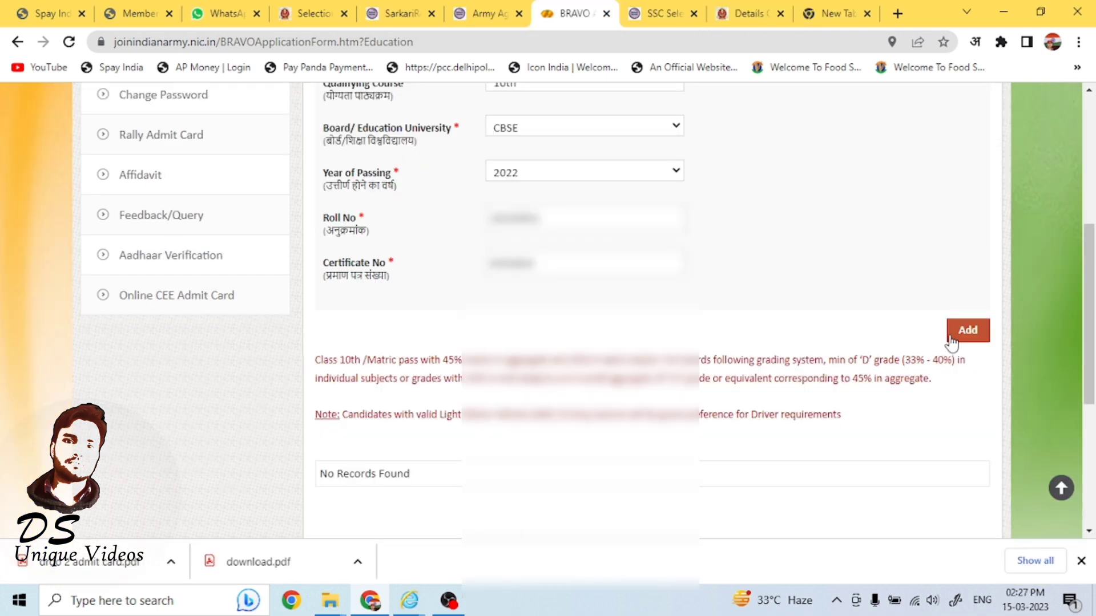
{"action": "left_click", "coordinate": [967, 328]}
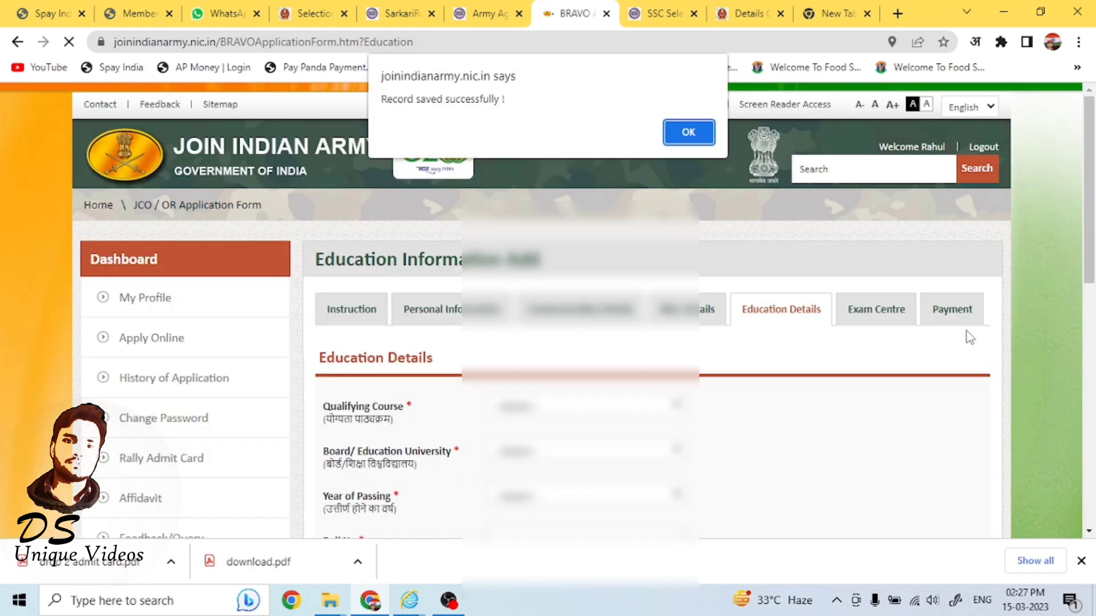
{"action": "left_click", "coordinate": [700, 135]}
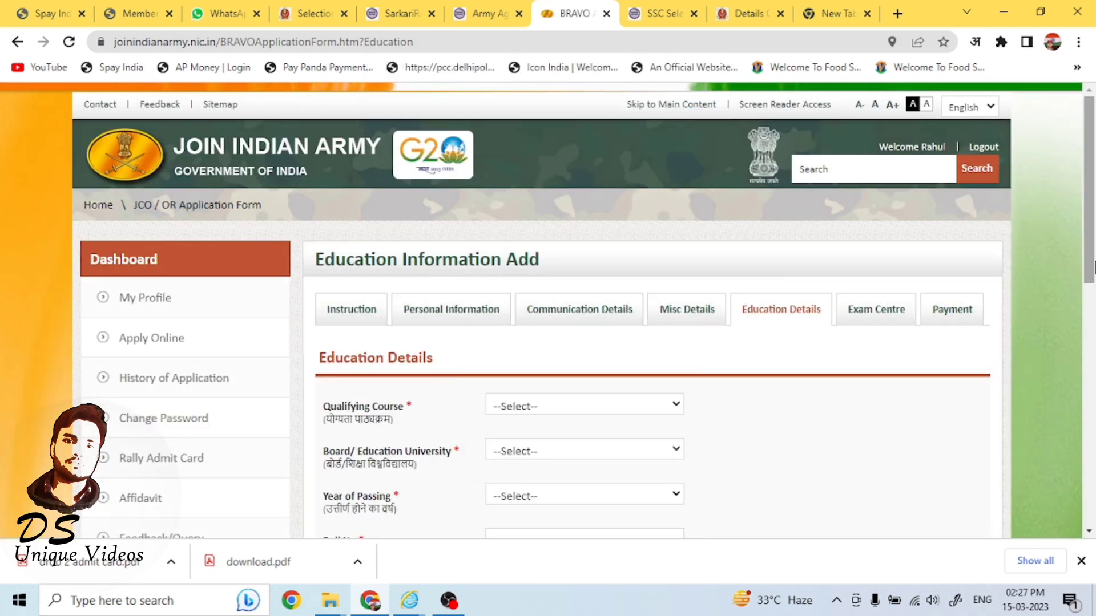
Add English to the 10th mark sheet with 65 marks obtained out of 100.
{"action": "scroll", "coordinate": [1093, 313], "scroll_direction": "down", "scroll_amount": 4}
{"action": "left_click_drag", "start_coordinate": [1093, 314], "coordinate": [1092, 411]}
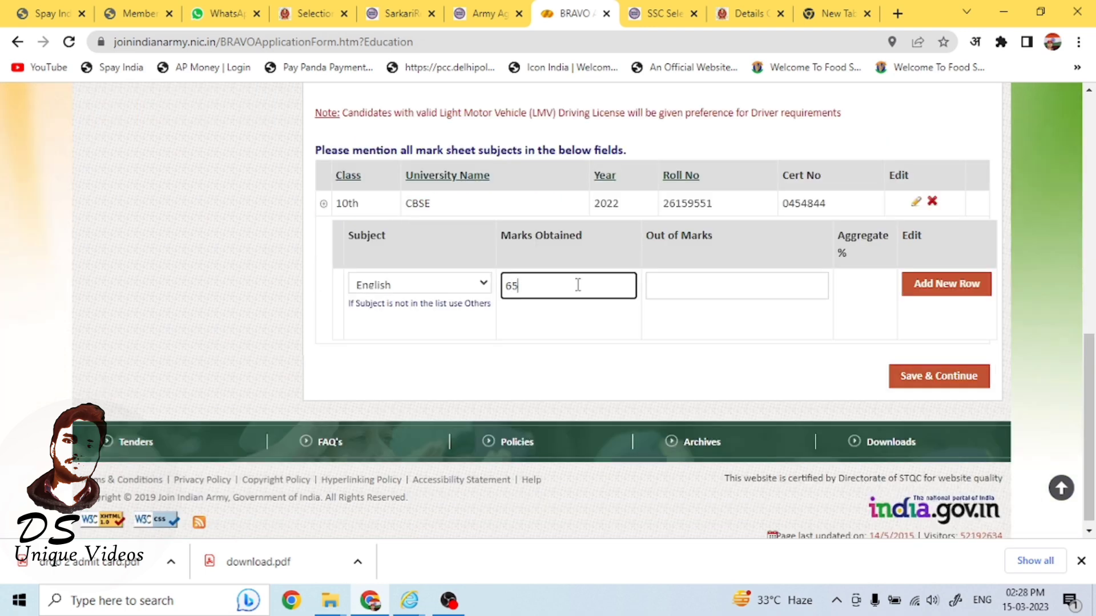
{"action": "left_click", "coordinate": [717, 294]}
{"action": "left_click", "coordinate": [739, 317]}
{"action": "left_click", "coordinate": [953, 284]}
{"action": "left_click", "coordinate": [688, 132]}
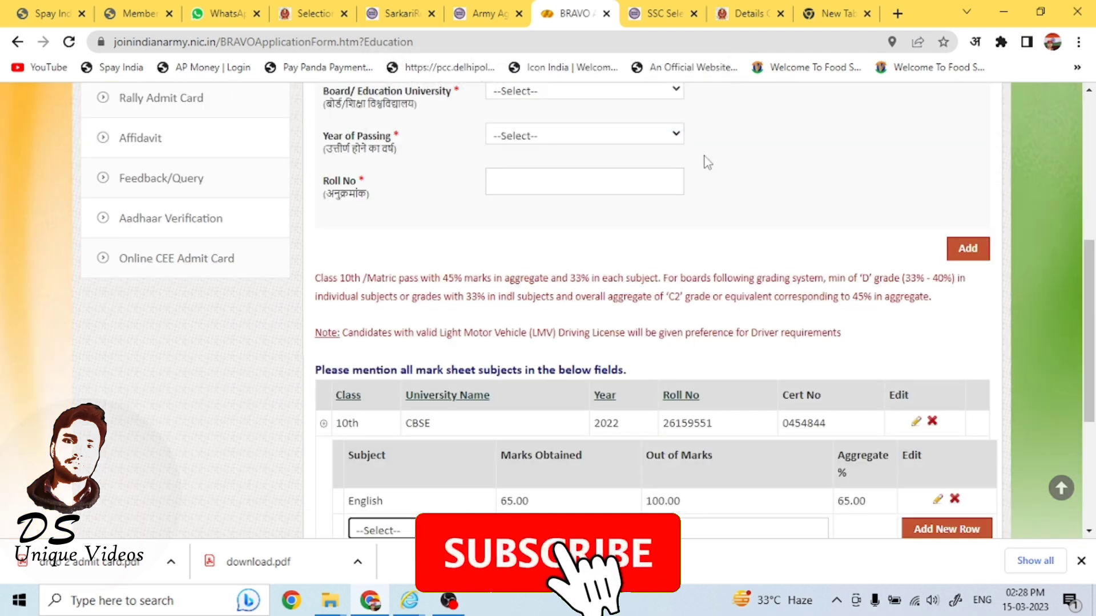
Add Hindi to the 10th mark sheet with 84 marks obtained out of 100.
{"action": "scroll", "coordinate": [702, 152], "scroll_direction": "down", "scroll_amount": 4}
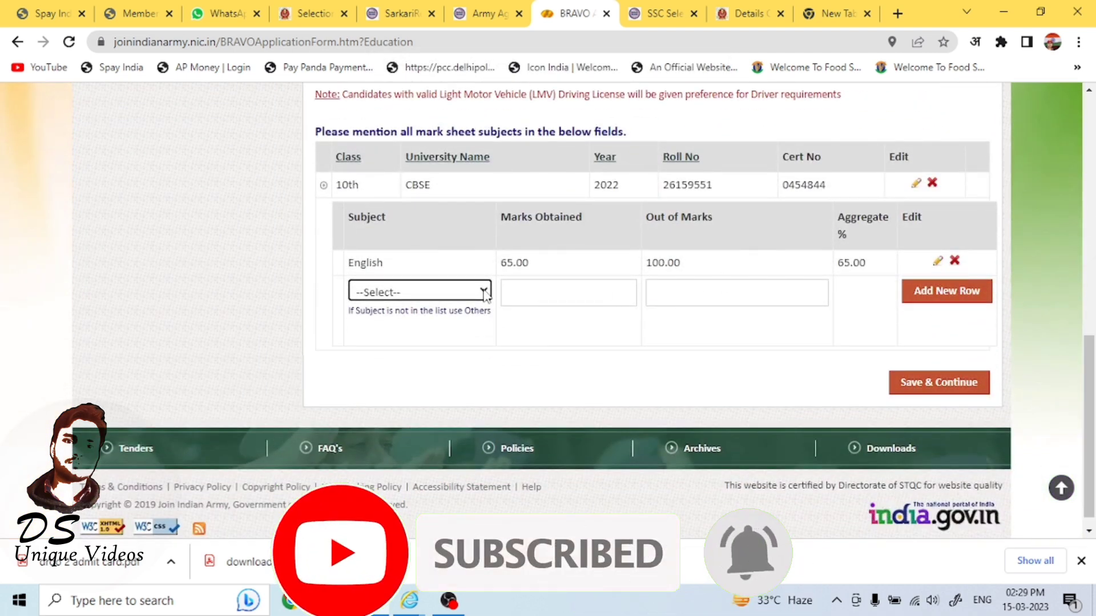
{"action": "left_click", "coordinate": [434, 292]}
{"action": "left_click", "coordinate": [443, 350]}
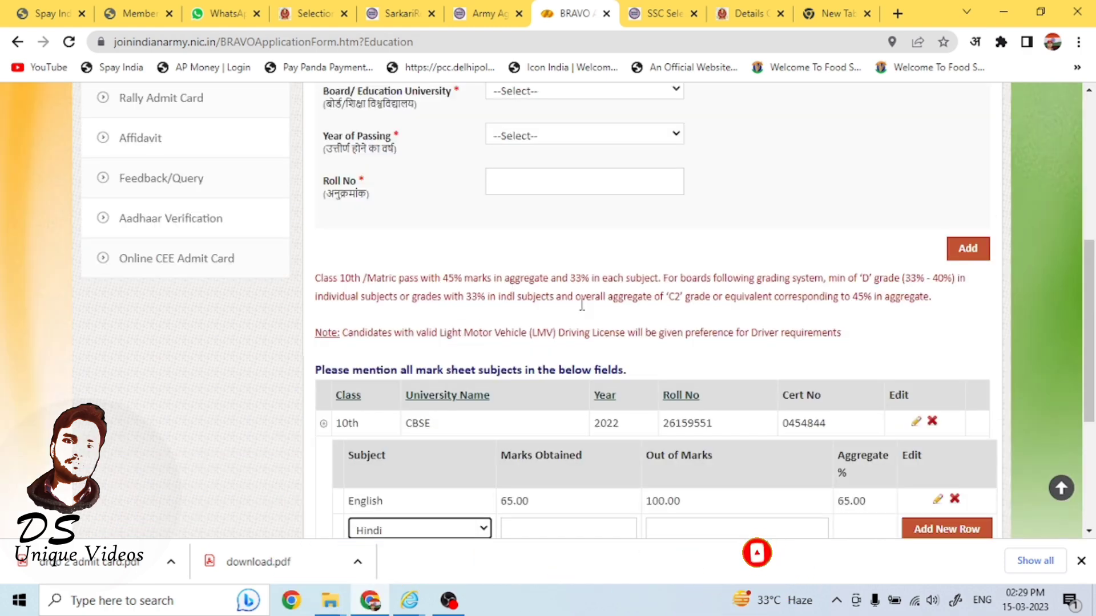
{"action": "scroll", "coordinate": [694, 310], "scroll_direction": "down", "scroll_amount": 4}
{"action": "left_click", "coordinate": [578, 289]}
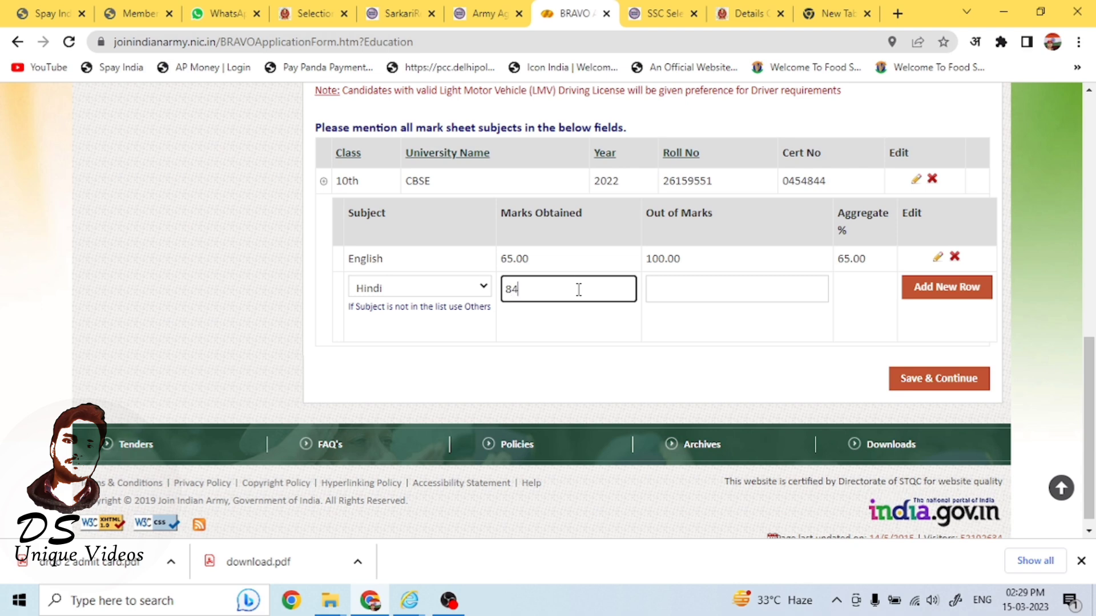
{"action": "left_click", "coordinate": [686, 297]}
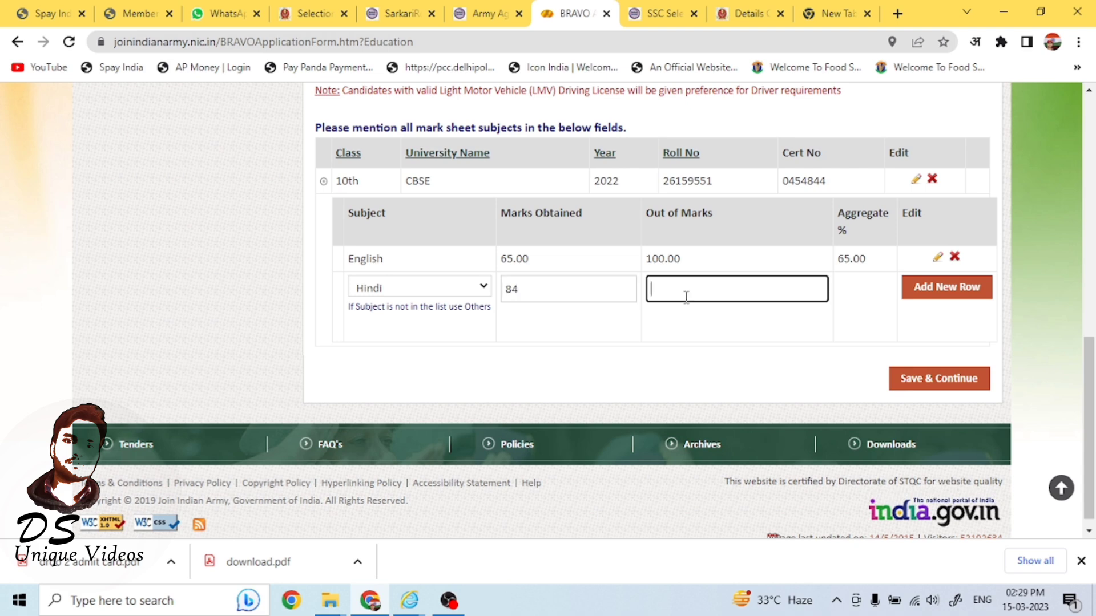
{"action": "left_click", "coordinate": [950, 287]}
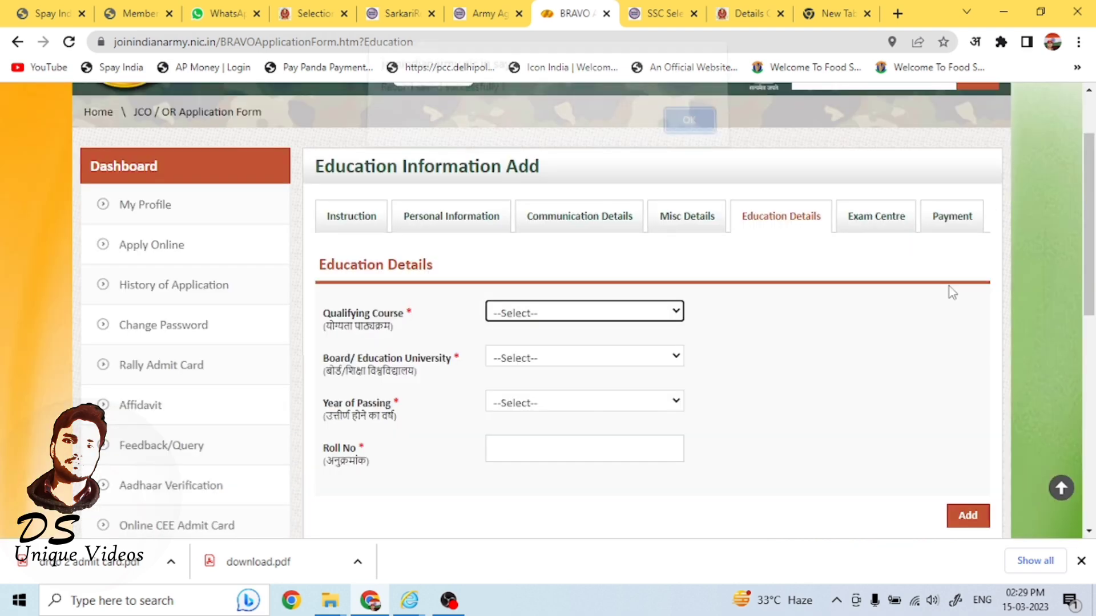
{"action": "left_click", "coordinate": [691, 133]}
Add Maths to the 10th mark sheet with 46 marks obtained out of 100.
{"action": "scroll", "coordinate": [765, 317], "scroll_direction": "down", "scroll_amount": 4}
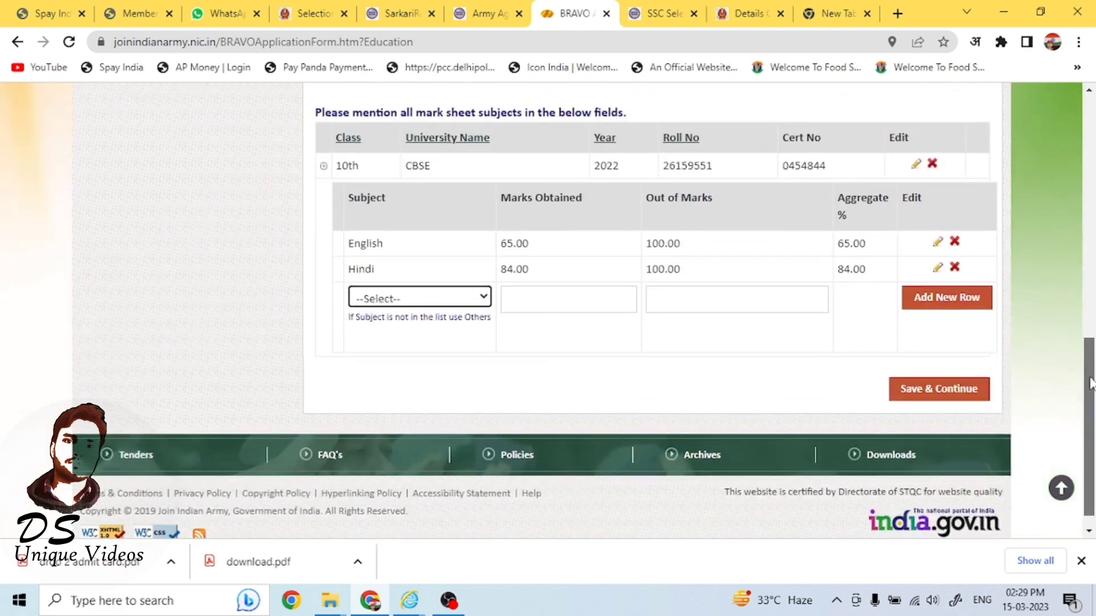
{"action": "left_click", "coordinate": [549, 304]}
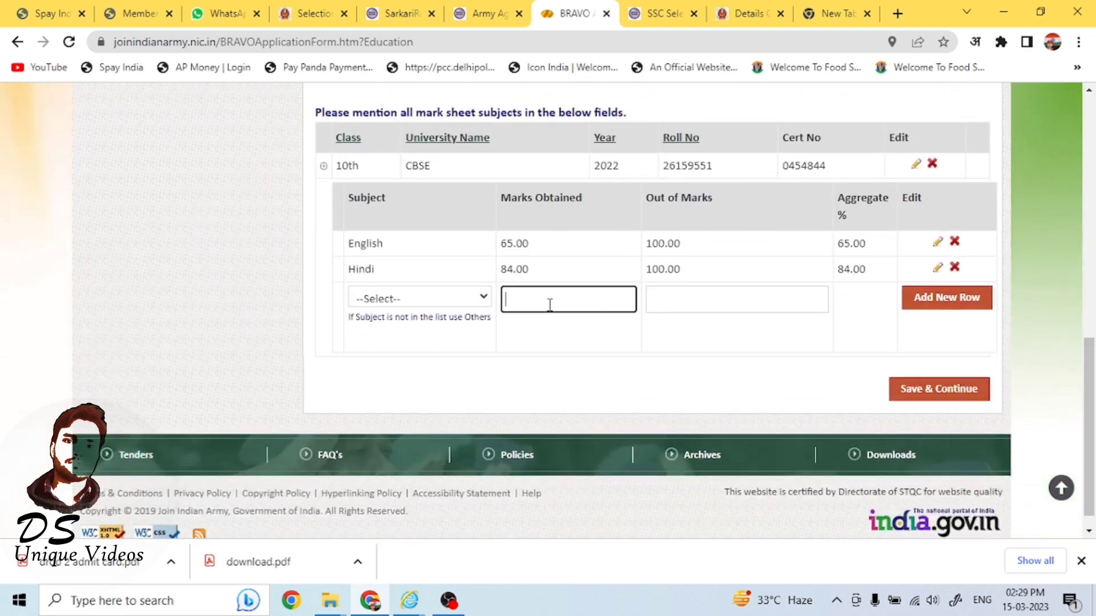
{"action": "left_click", "coordinate": [457, 307]}
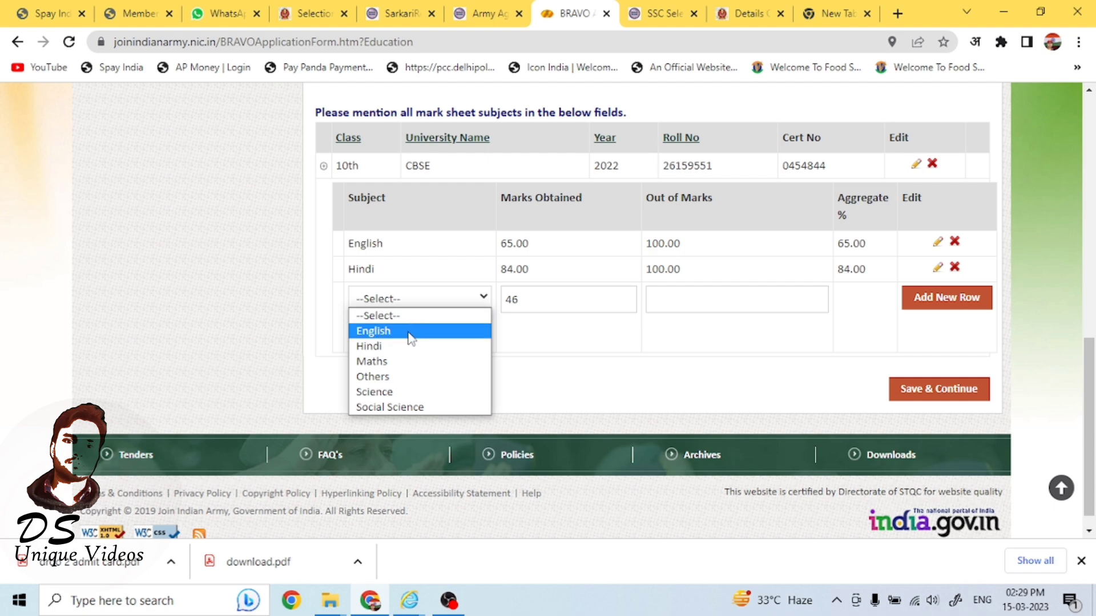
{"action": "left_click", "coordinate": [402, 365]}
{"action": "scroll", "coordinate": [872, 375], "scroll_direction": "up", "scroll_amount": 4}
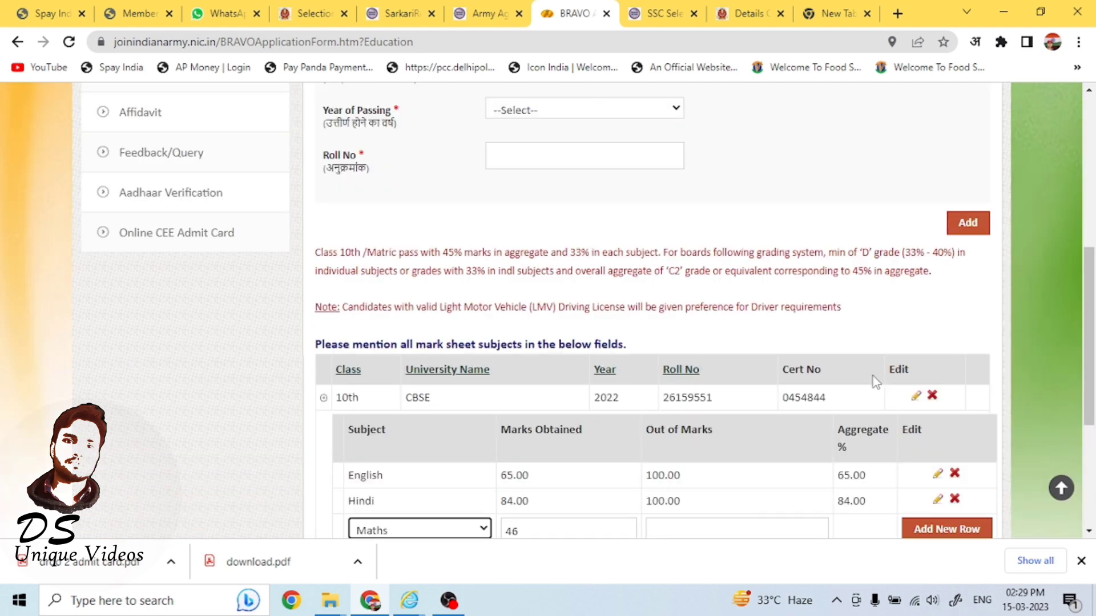
{"action": "scroll", "coordinate": [800, 354], "scroll_direction": "down", "scroll_amount": 3}
{"action": "left_click", "coordinate": [752, 338]}
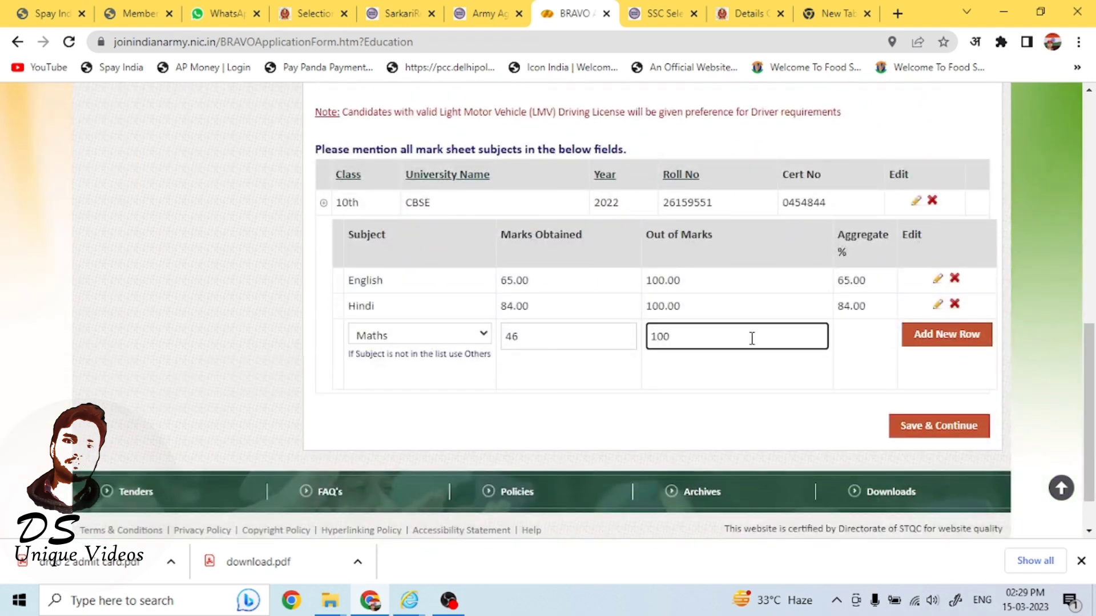
{"action": "left_click", "coordinate": [936, 344]}
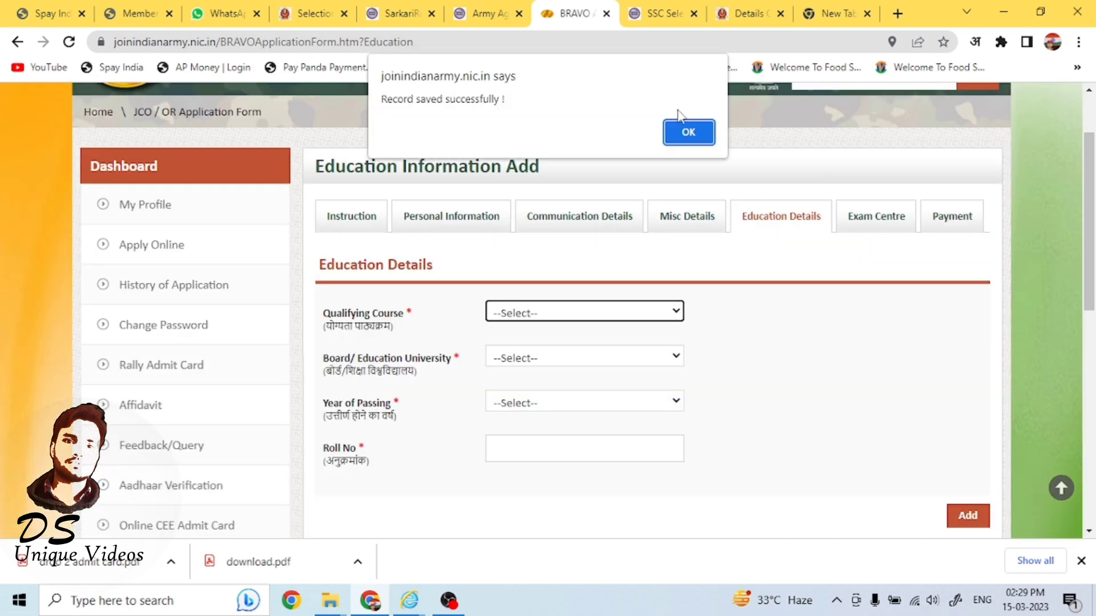
{"action": "left_click", "coordinate": [692, 130]}
Save and continue the education details once Science (57) and Social Science (75) out of 100 are listed.
{"action": "scroll", "coordinate": [469, 327], "scroll_direction": "down", "scroll_amount": 3}
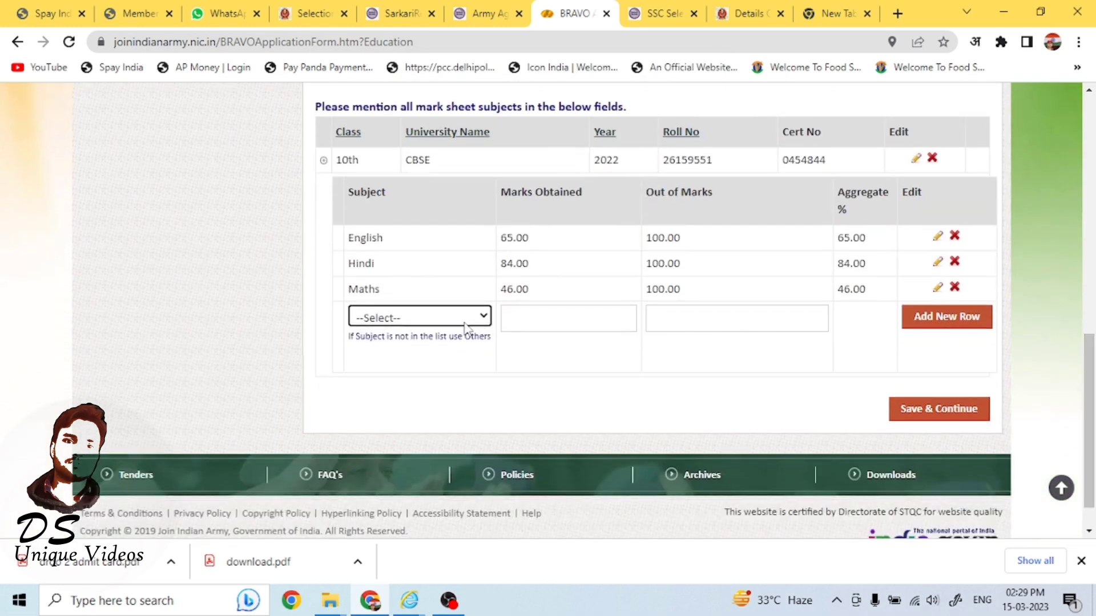
{"action": "left_click", "coordinate": [467, 319]}
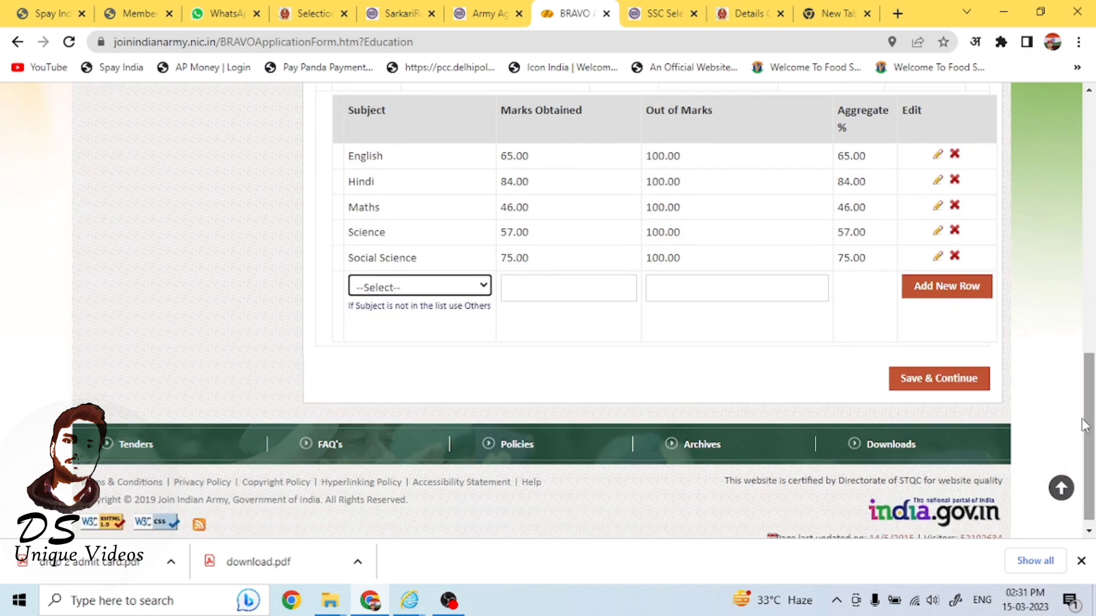
{"action": "left_click", "coordinate": [937, 379]}
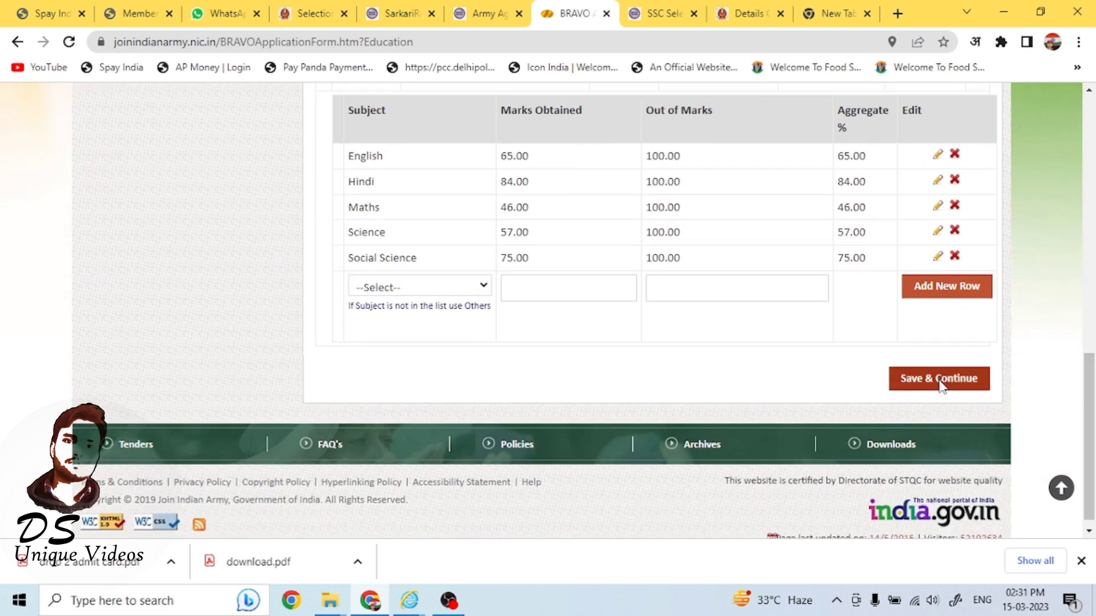
{"action": "scroll", "coordinate": [700, 280], "scroll_direction": "down", "scroll_amount": 4}
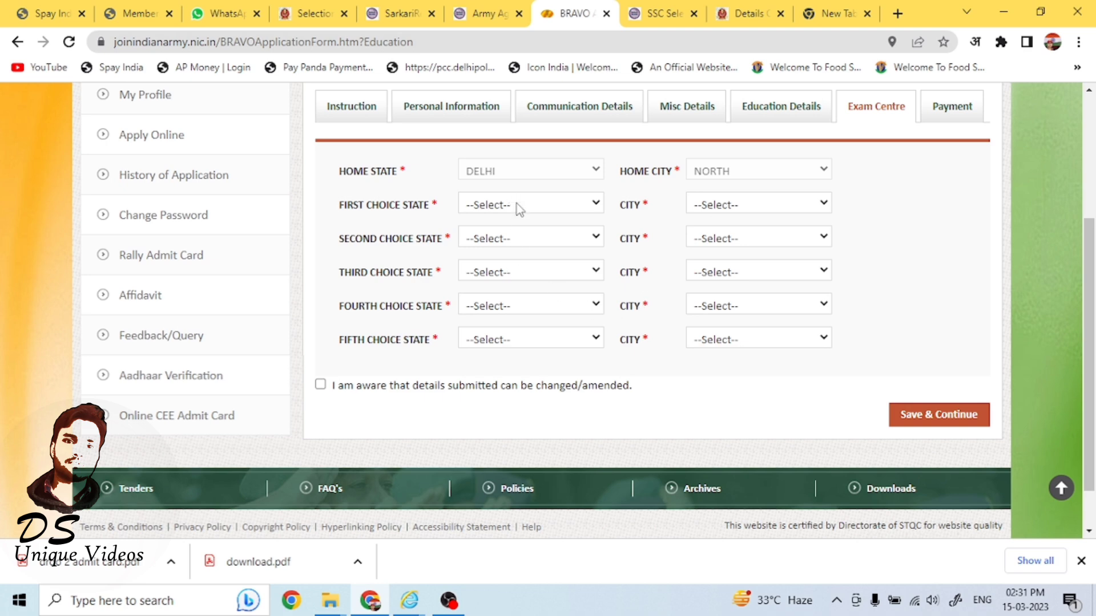
Set the first choice exam centre state to New Delhi and its city to Delhi/Noida.
{"action": "left_click", "coordinate": [597, 204]}
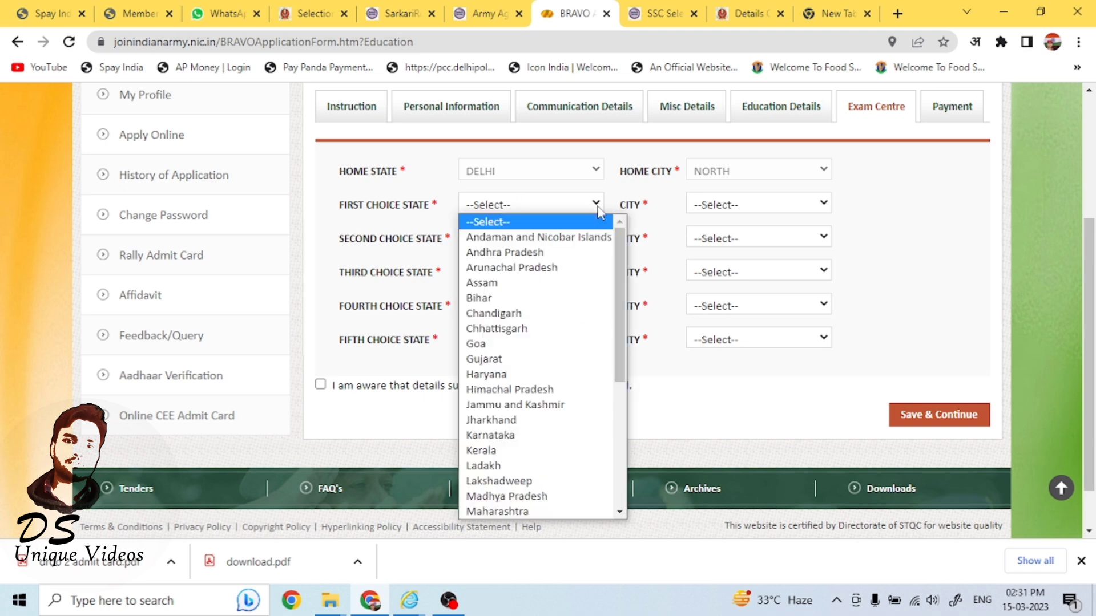
{"action": "left_click_drag", "start_coordinate": [610, 295], "coordinate": [614, 374]}
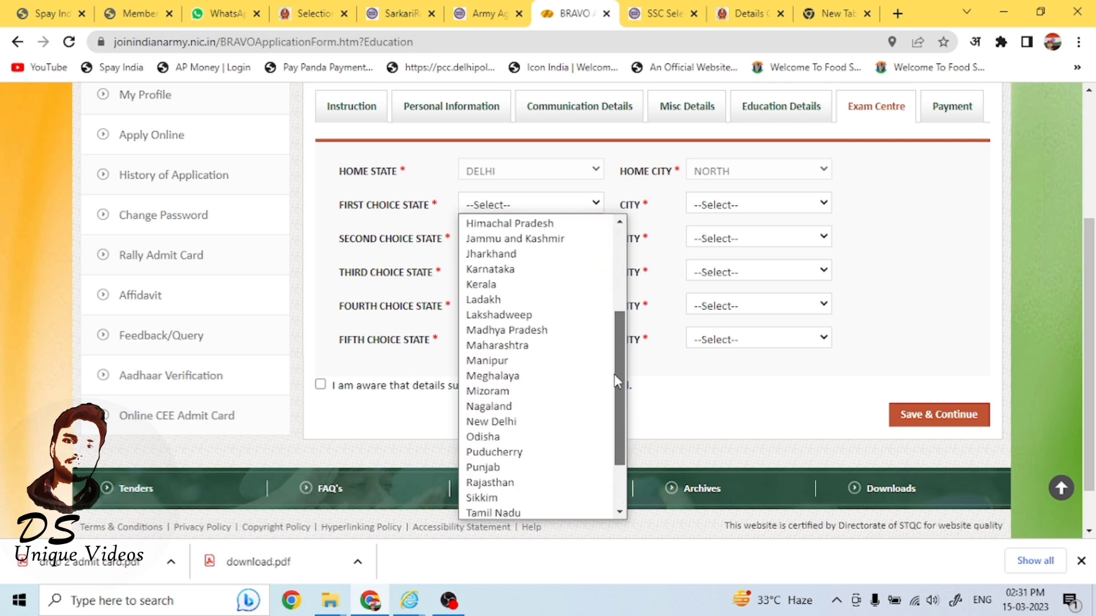
{"action": "left_click", "coordinate": [496, 421]}
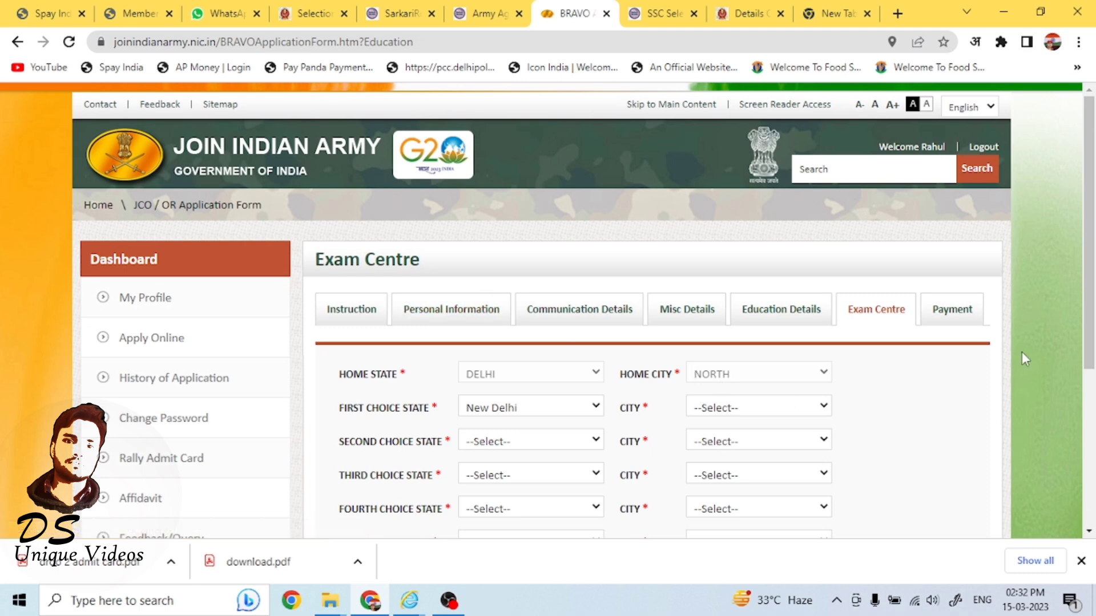
{"action": "scroll", "coordinate": [1005, 371], "scroll_direction": "down", "scroll_amount": 4}
{"action": "left_click", "coordinate": [783, 180]}
{"action": "left_click", "coordinate": [784, 213]}
{"action": "left_click_drag", "start_coordinate": [1086, 251], "coordinate": [1083, 345]}
{"action": "left_click", "coordinate": [581, 296]}
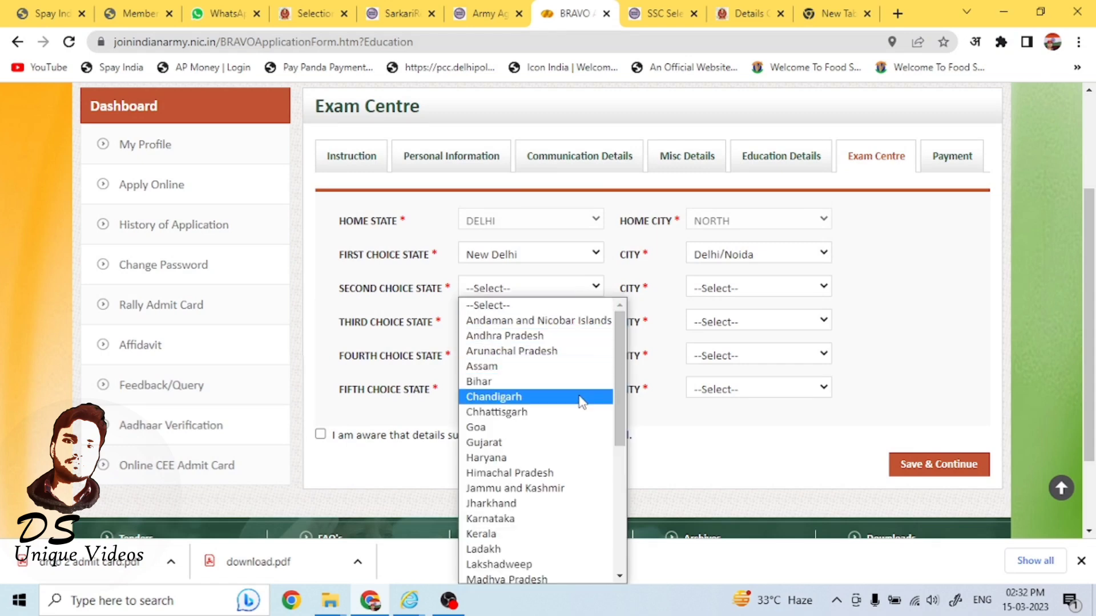
{"action": "scroll", "coordinate": [622, 434], "scroll_direction": "down", "scroll_amount": 3}
{"action": "scroll", "coordinate": [624, 441], "scroll_direction": "down", "scroll_amount": 3}
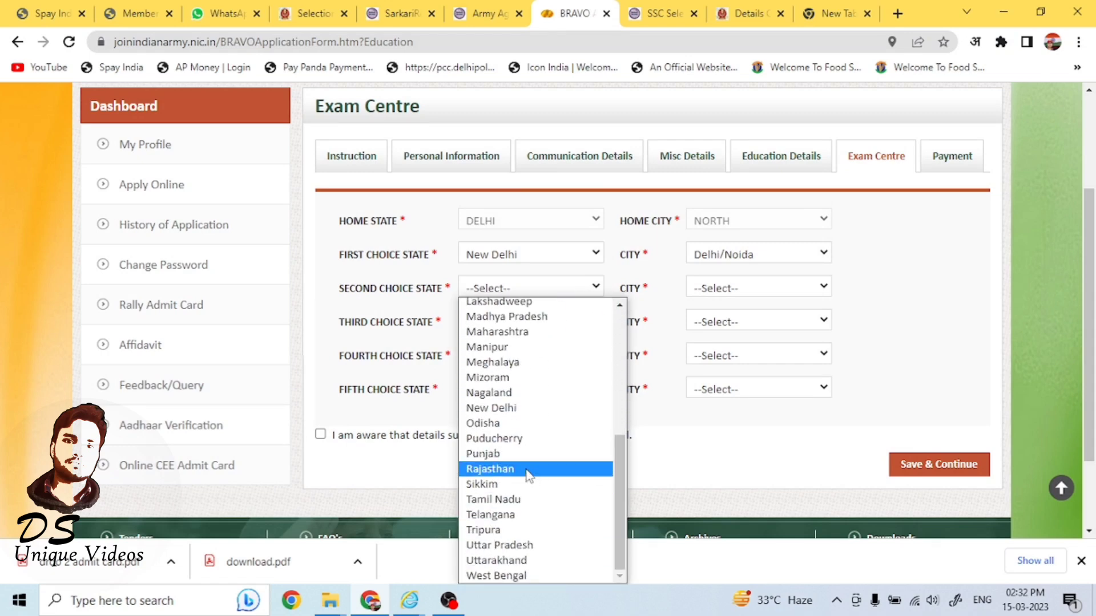
{"action": "left_click", "coordinate": [548, 407]}
{"action": "left_click", "coordinate": [750, 443]}
{"action": "left_click", "coordinate": [751, 444]}
{"action": "left_click", "coordinate": [752, 446]}
{"action": "left_click", "coordinate": [752, 444]}
Set the second choice exam centre state to Uttar Pradesh and its city to Agra.
{"action": "left_click", "coordinate": [559, 442]}
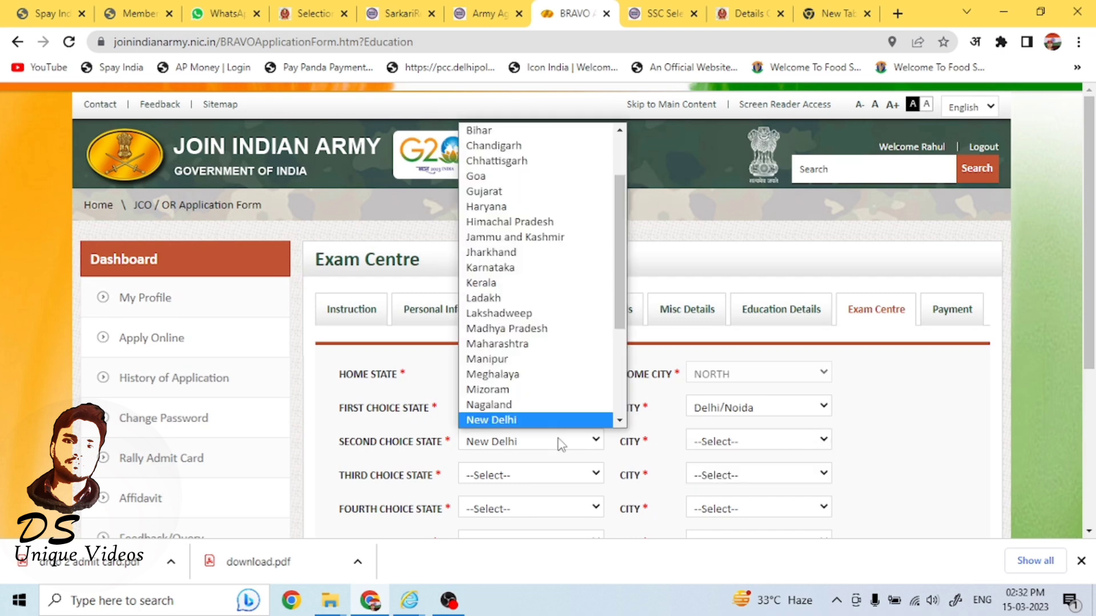
{"action": "left_click_drag", "start_coordinate": [622, 249], "coordinate": [634, 183]}
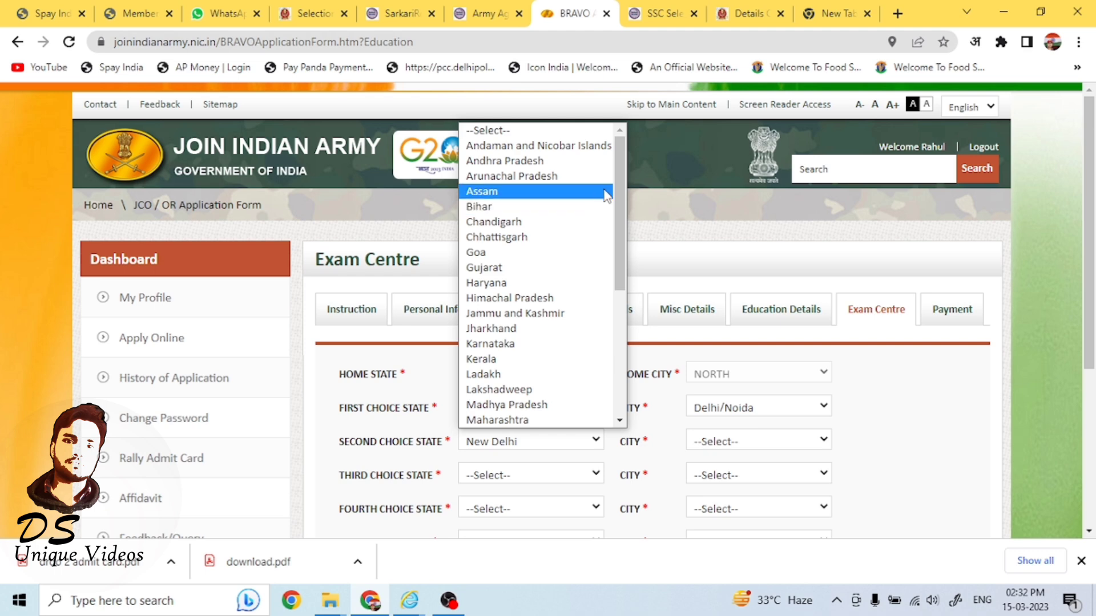
{"action": "left_click_drag", "start_coordinate": [618, 215], "coordinate": [614, 349]}
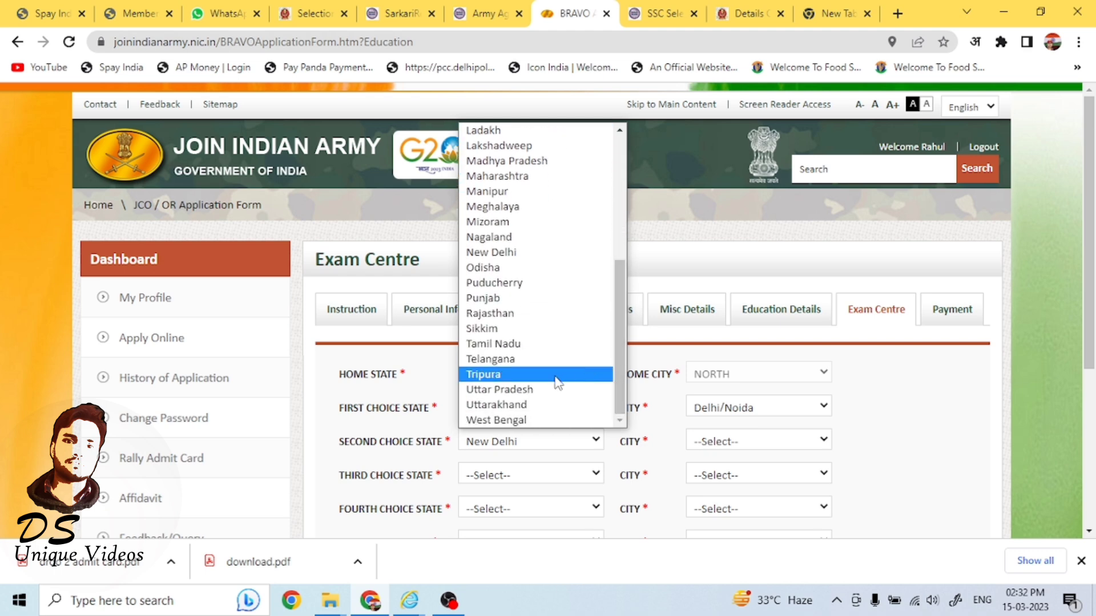
{"action": "left_click", "coordinate": [509, 390]}
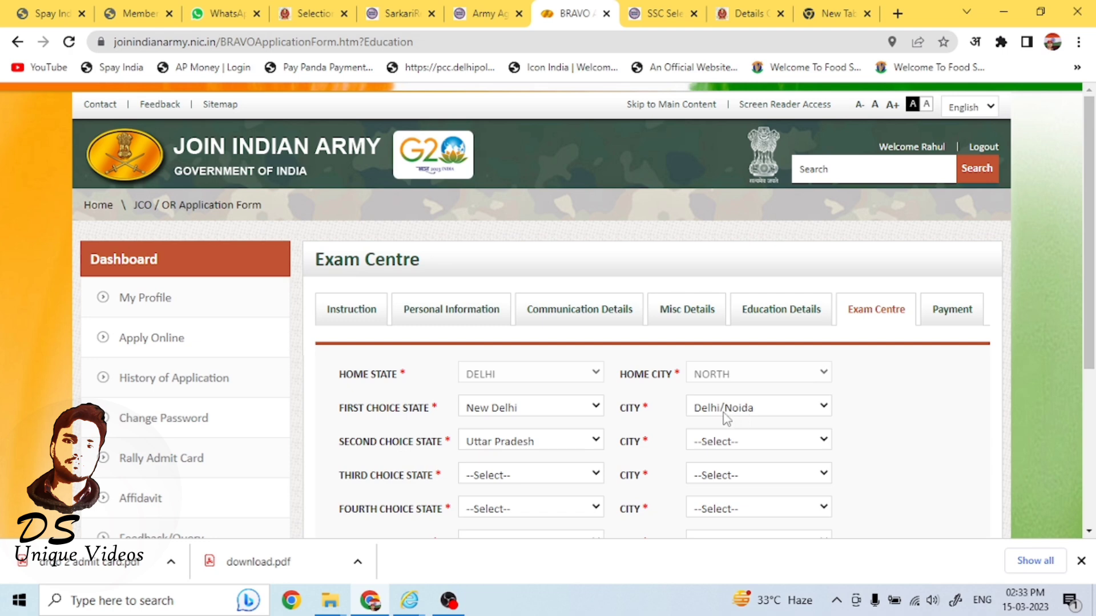
{"action": "left_click", "coordinate": [751, 442]}
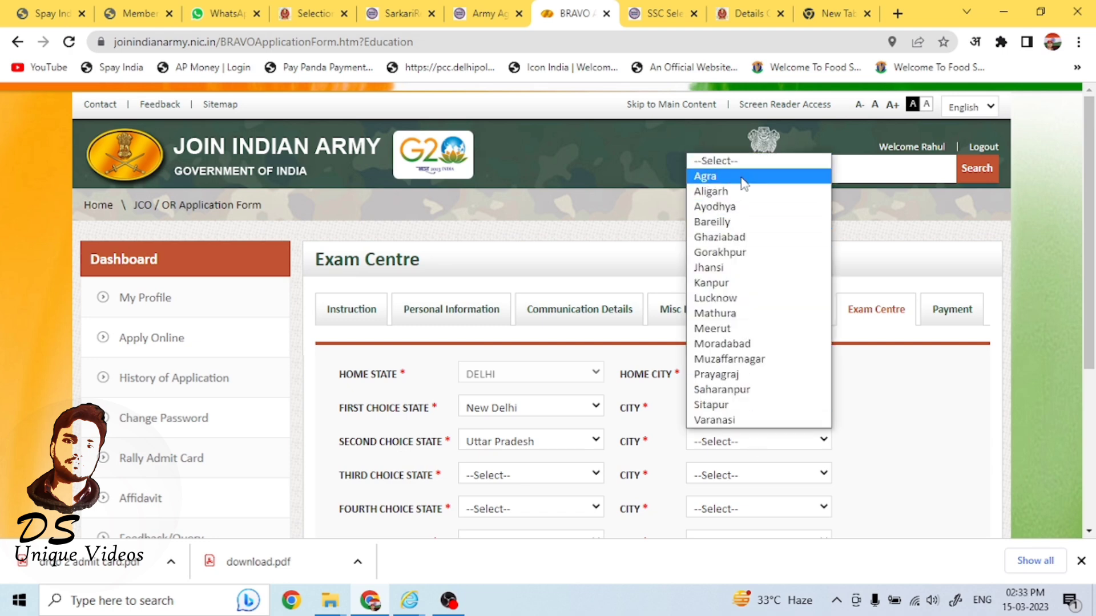
{"action": "left_click", "coordinate": [742, 178]}
Set the third choice exam centre state to Uttar Pradesh and its city to Varanasi.
{"action": "left_click", "coordinate": [583, 415]}
{"action": "left_click", "coordinate": [586, 412]}
{"action": "left_click", "coordinate": [753, 408]}
{"action": "left_click", "coordinate": [752, 410]}
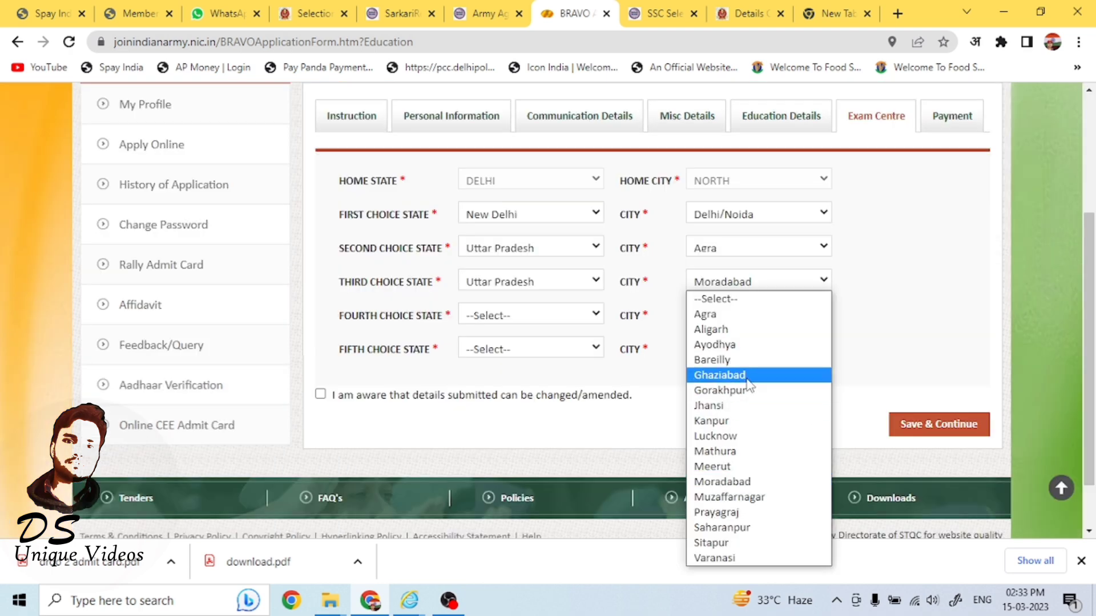
{"action": "left_click", "coordinate": [743, 557]}
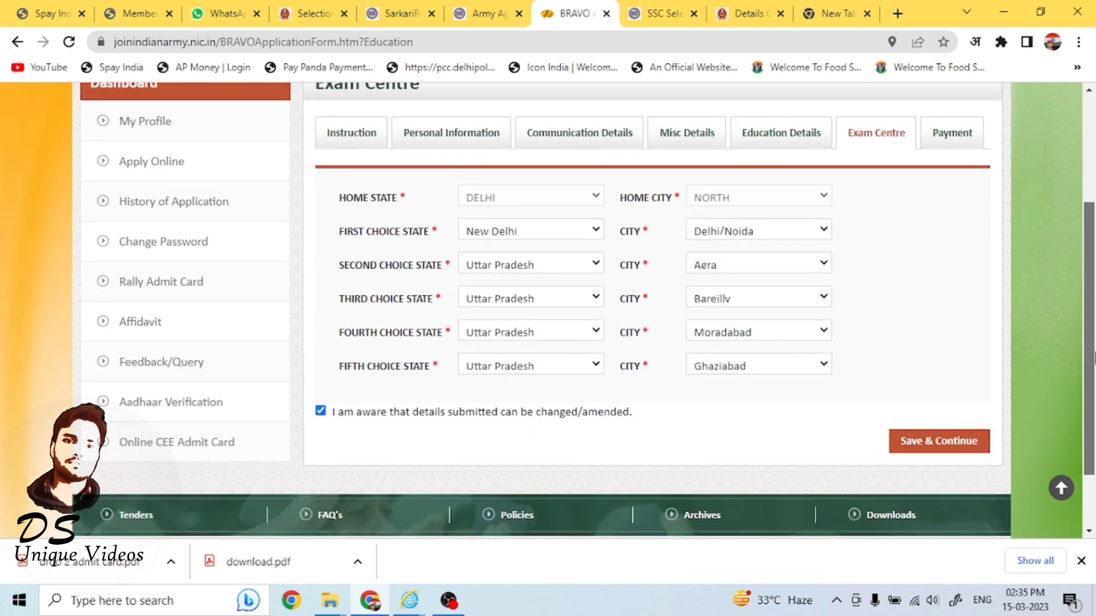
Save and continue the exam centre choices with the declaration checkbox ticked.
{"action": "scroll", "coordinate": [570, 308], "scroll_direction": "down", "scroll_amount": 1}
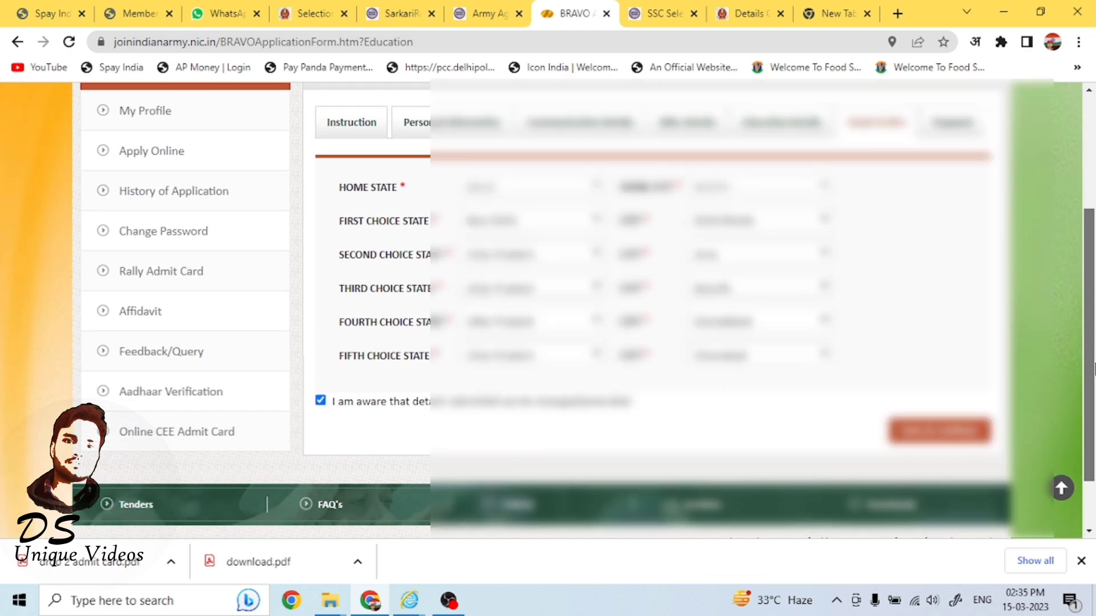
{"action": "left_click", "coordinate": [938, 429]}
{"action": "left_click_drag", "start_coordinate": [1094, 182], "coordinate": [1094, 266]}
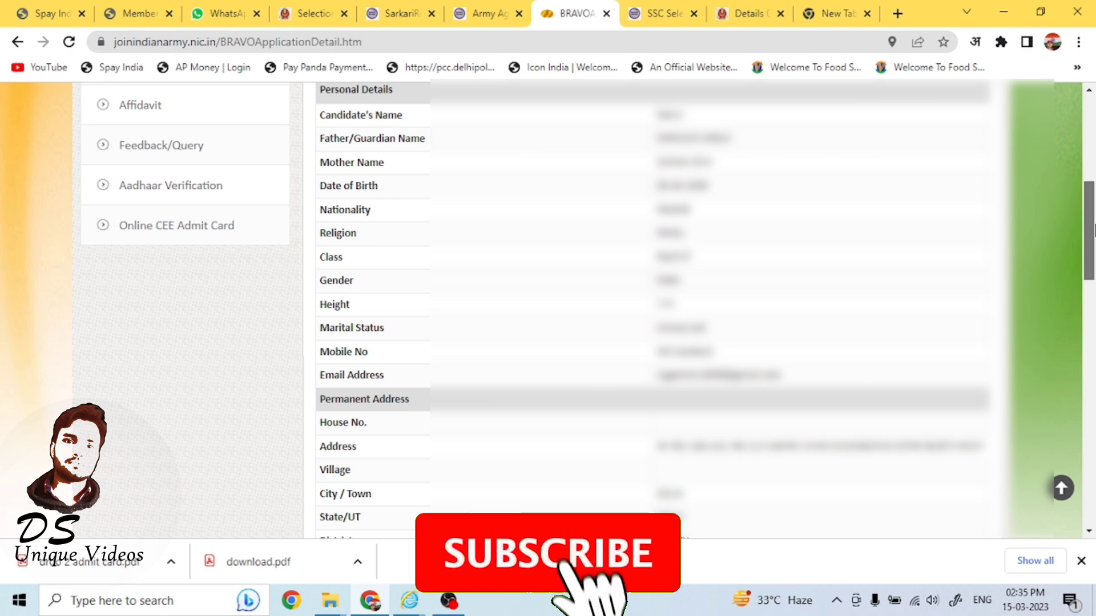
Review the application details and proceed to pay the fee, accepting the confirmation prompt.
{"action": "left_click_drag", "start_coordinate": [1095, 228], "coordinate": [1095, 214]}
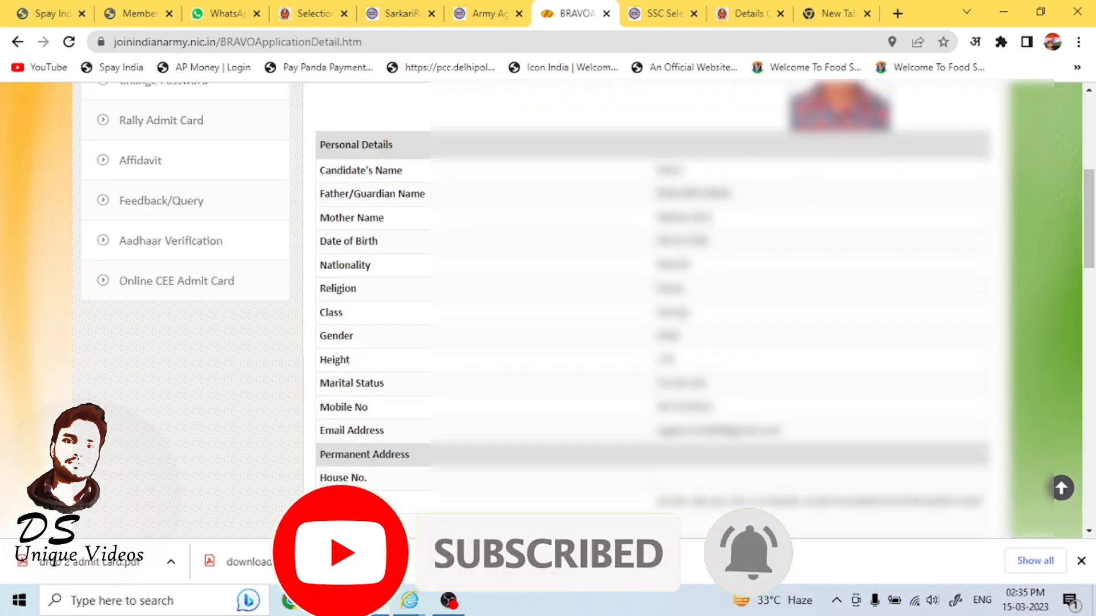
{"action": "scroll", "coordinate": [724, 409], "scroll_direction": "down", "scroll_amount": 6}
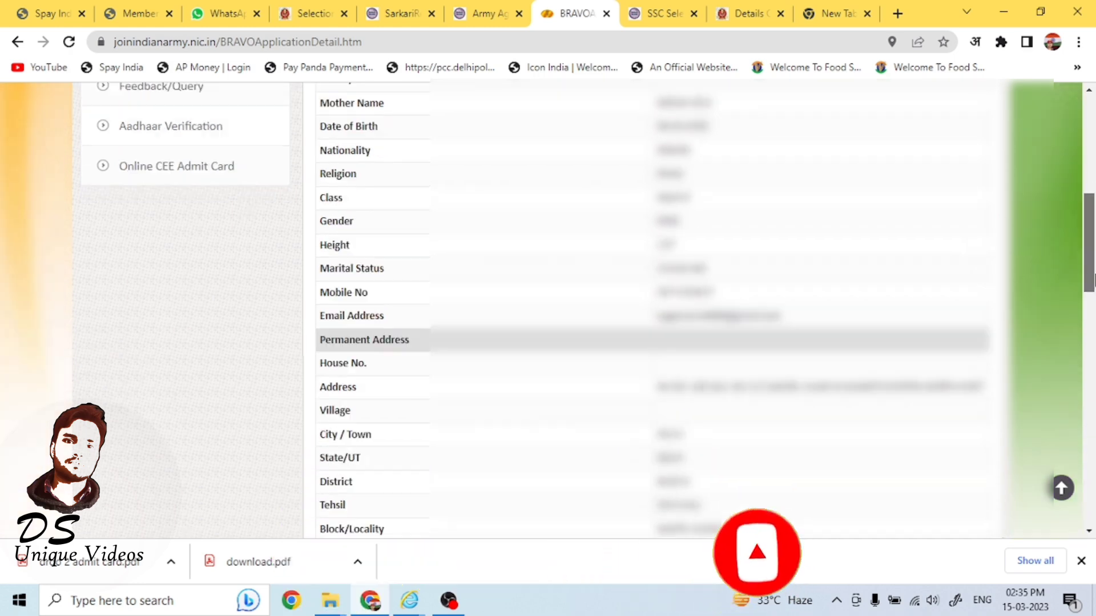
{"action": "scroll", "coordinate": [782, 197], "scroll_direction": "down", "scroll_amount": 10}
{"action": "left_click", "coordinate": [816, 368]}
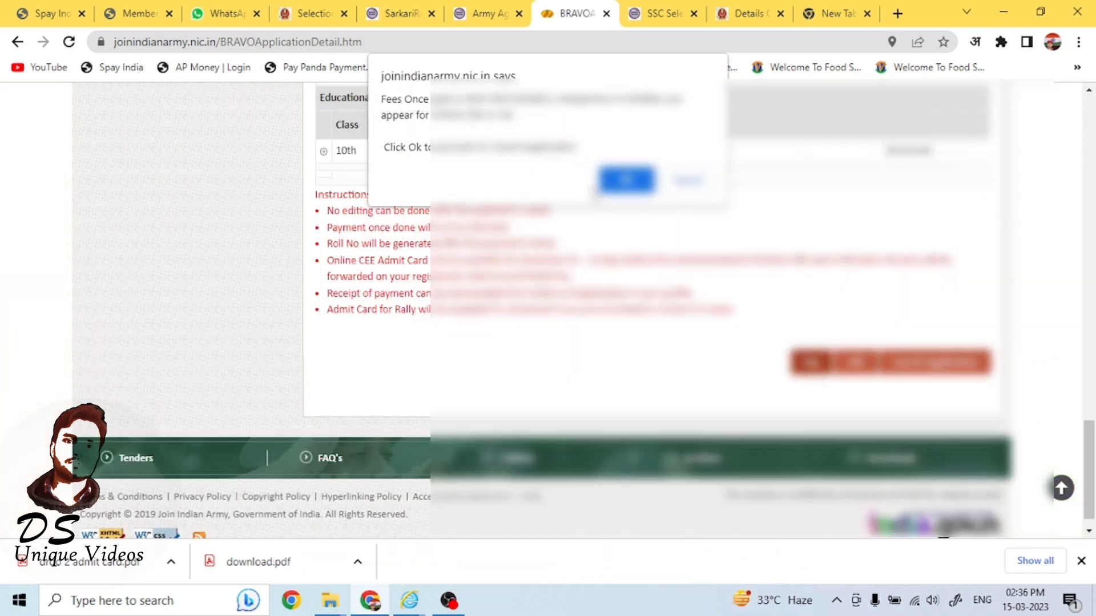
{"action": "left_click", "coordinate": [626, 179]}
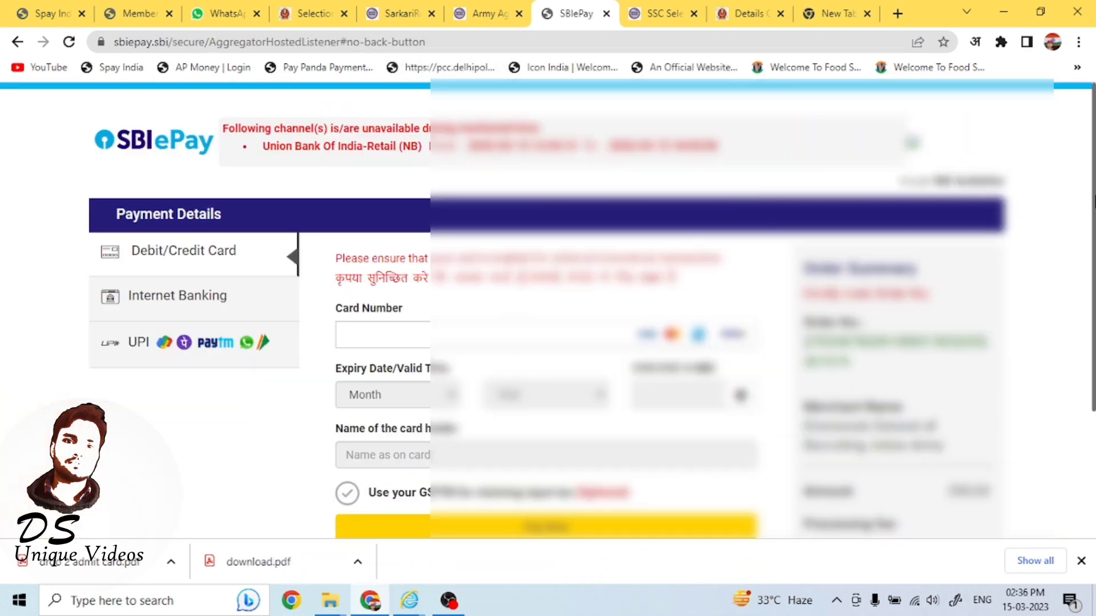
Pay the application fee through UPI using the UPI QR option.
{"action": "left_click_drag", "start_coordinate": [1094, 203], "coordinate": [1079, 283]}
{"action": "left_click", "coordinate": [136, 231]}
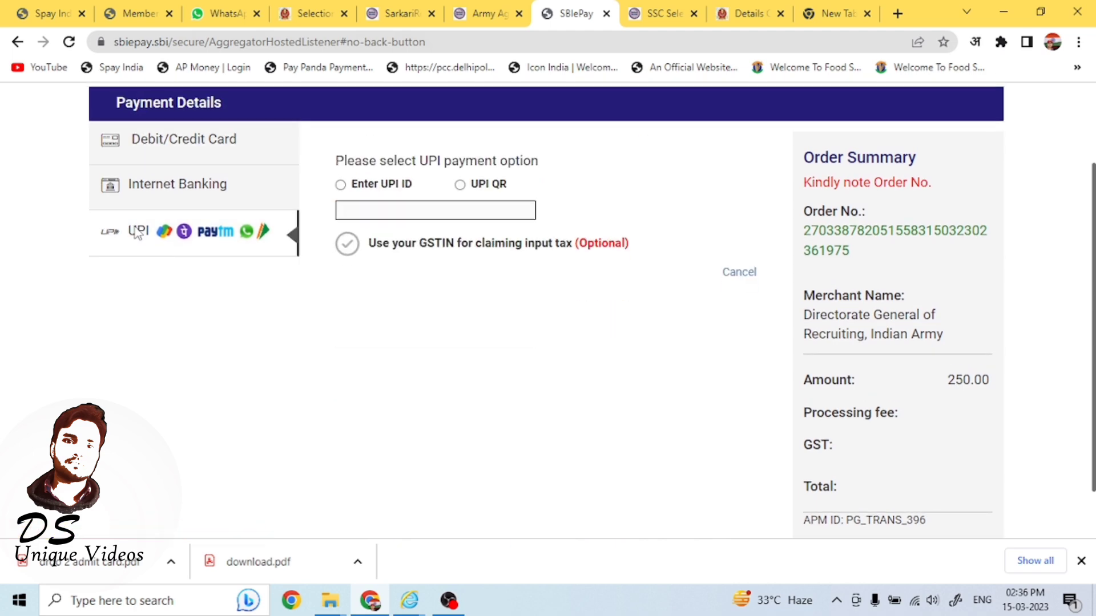
{"action": "left_click", "coordinate": [460, 184]}
{"action": "left_click", "coordinate": [593, 276]}
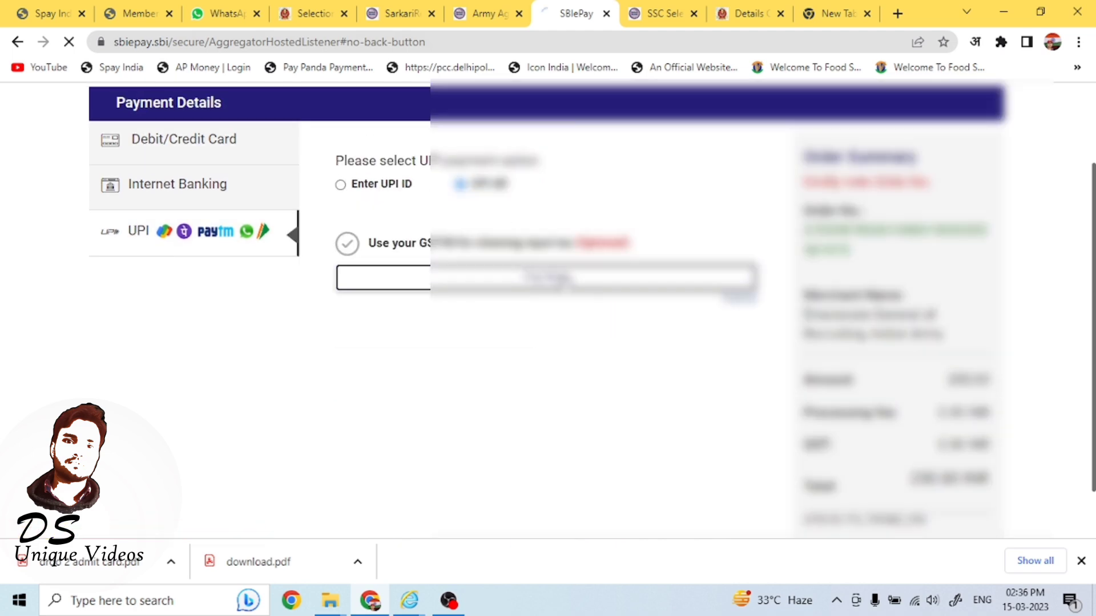
{"action": "scroll", "coordinate": [884, 296], "scroll_direction": "down", "scroll_amount": 2}
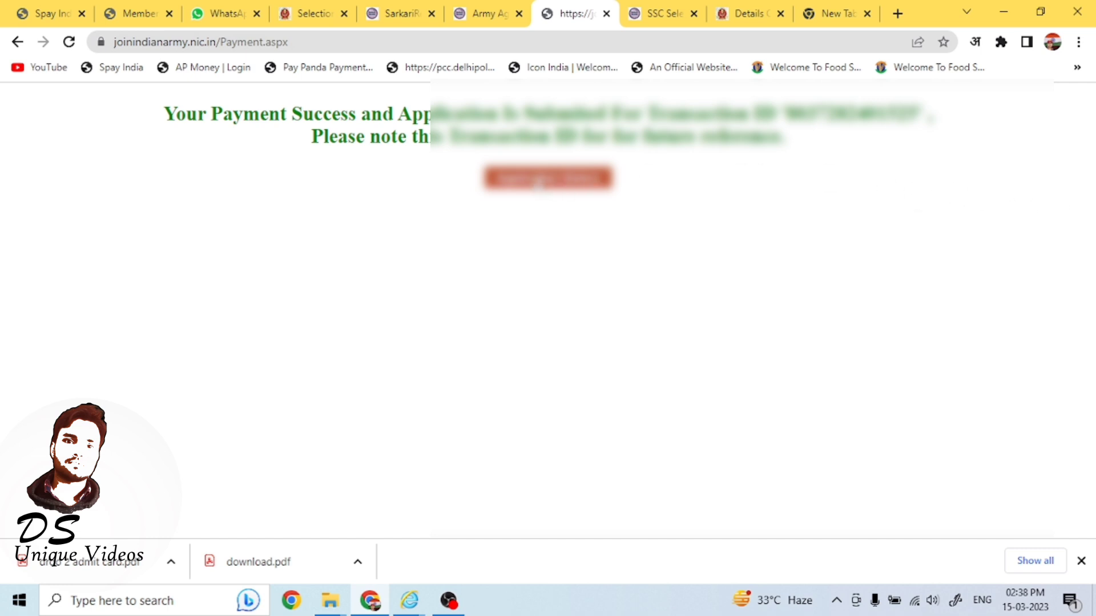
Return from the payment success page to the login page and sign in to the candidate account.
{"action": "left_click", "coordinate": [538, 182]}
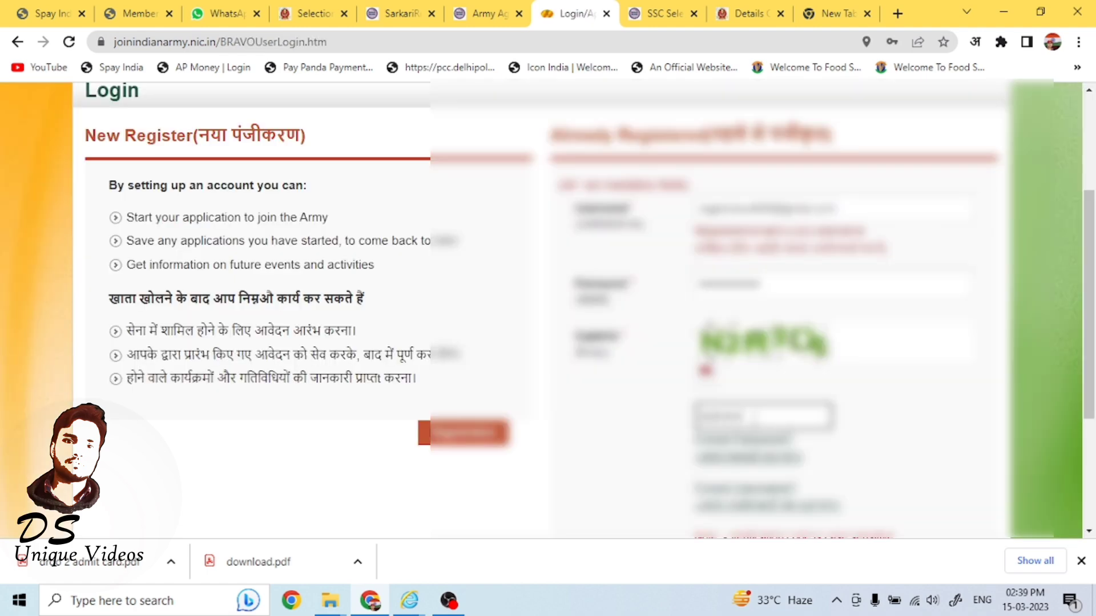
{"action": "left_click_drag", "start_coordinate": [1089, 320], "coordinate": [1089, 429]}
{"action": "left_click", "coordinate": [724, 361]}
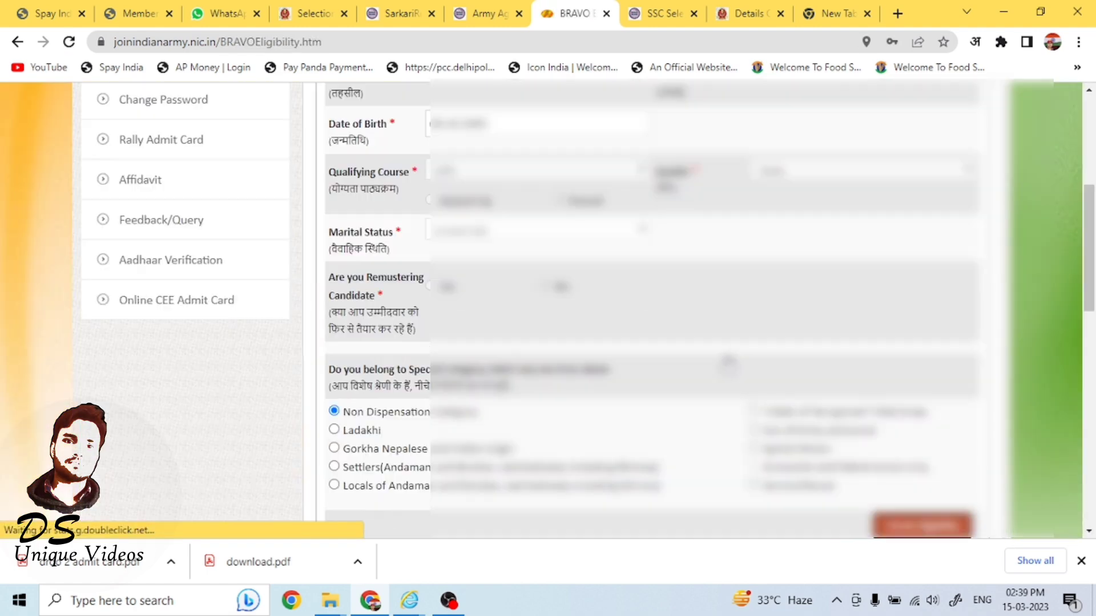
Open the submitted application's details and download the application PDF.
{"action": "left_click_drag", "start_coordinate": [1089, 245], "coordinate": [1095, 325]}
{"action": "left_click", "coordinate": [967, 232]}
{"action": "left_click_drag", "start_coordinate": [1093, 146], "coordinate": [1093, 465]}
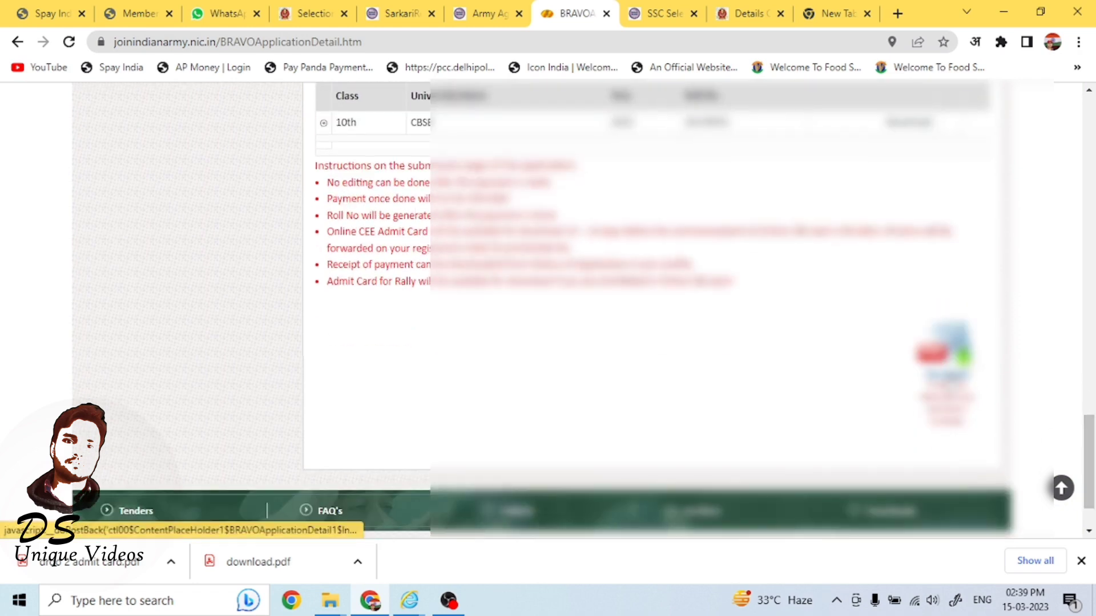
{"action": "left_click", "coordinate": [947, 375]}
{"action": "left_click", "coordinate": [617, 161]}
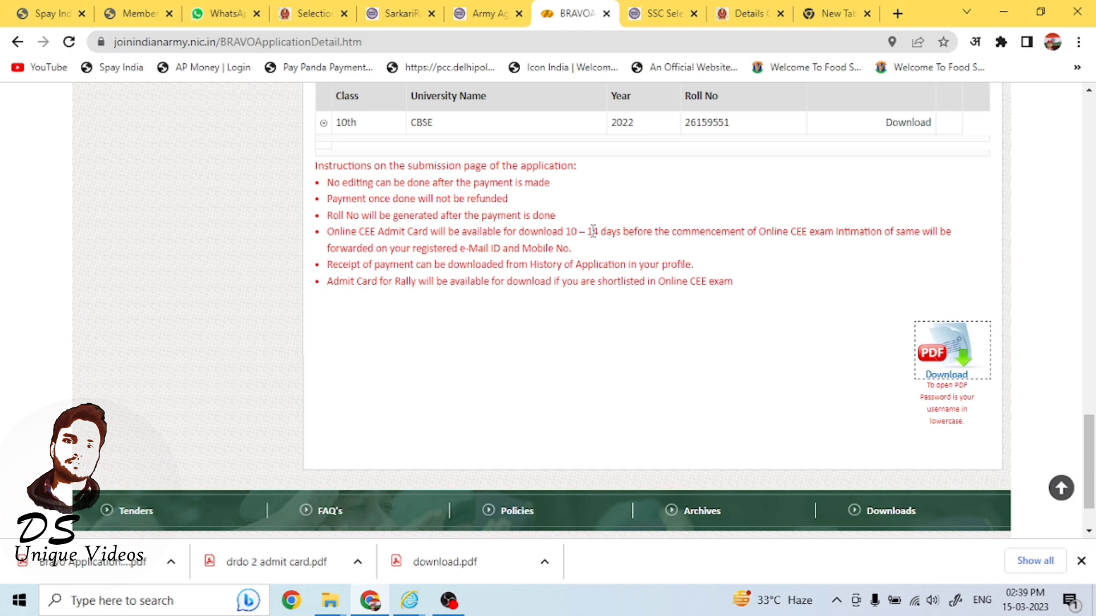
Open the downloaded application PDF and enter its document password, the username in lowercase.
{"action": "left_click", "coordinate": [103, 562]}
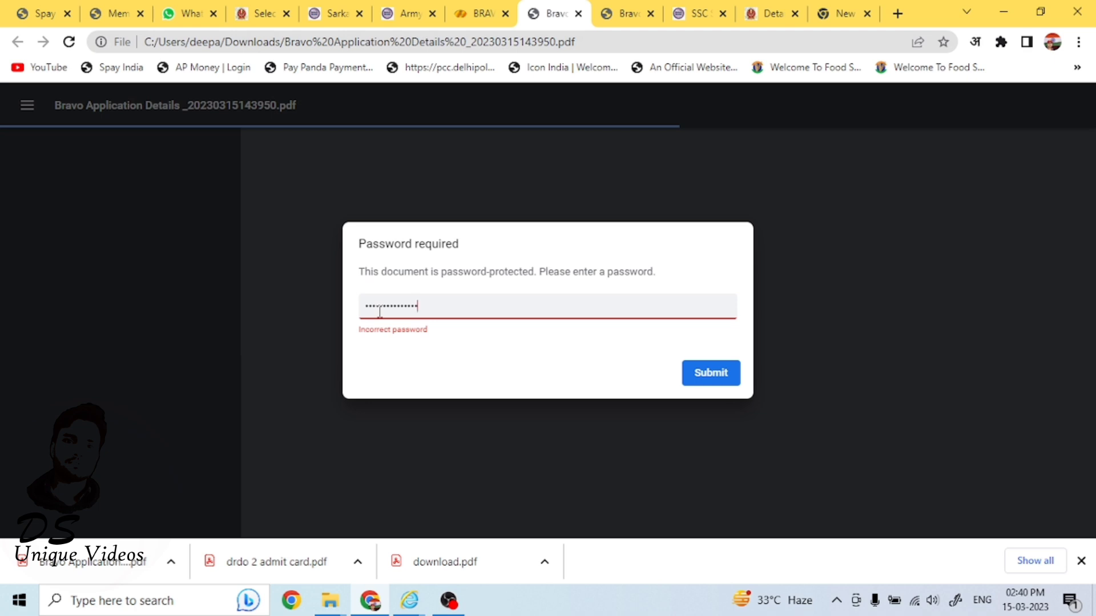
{"action": "type", "text": "•"}
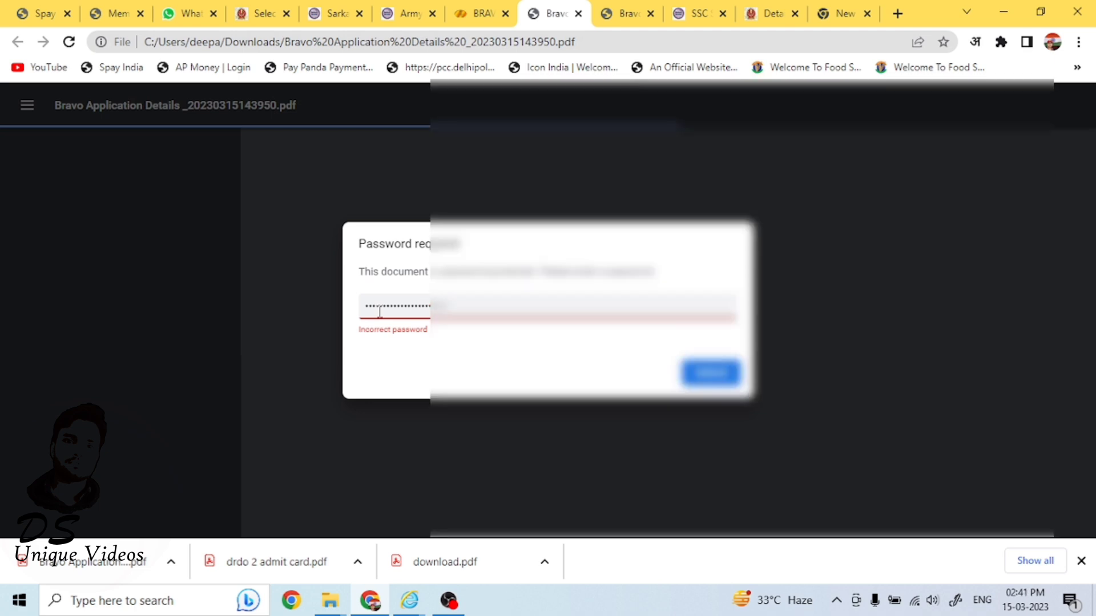
{"action": "key", "text": "Return"}
Print the application details PDF from the viewer's print dialog.
{"action": "mouse_move", "coordinate": [1093, 171]}
{"action": "left_mouse_down"}
{"action": "mouse_move", "coordinate": [1093, 504]}
{"action": "mouse_move", "coordinate": [1092, 167]}
{"action": "left_mouse_up"}
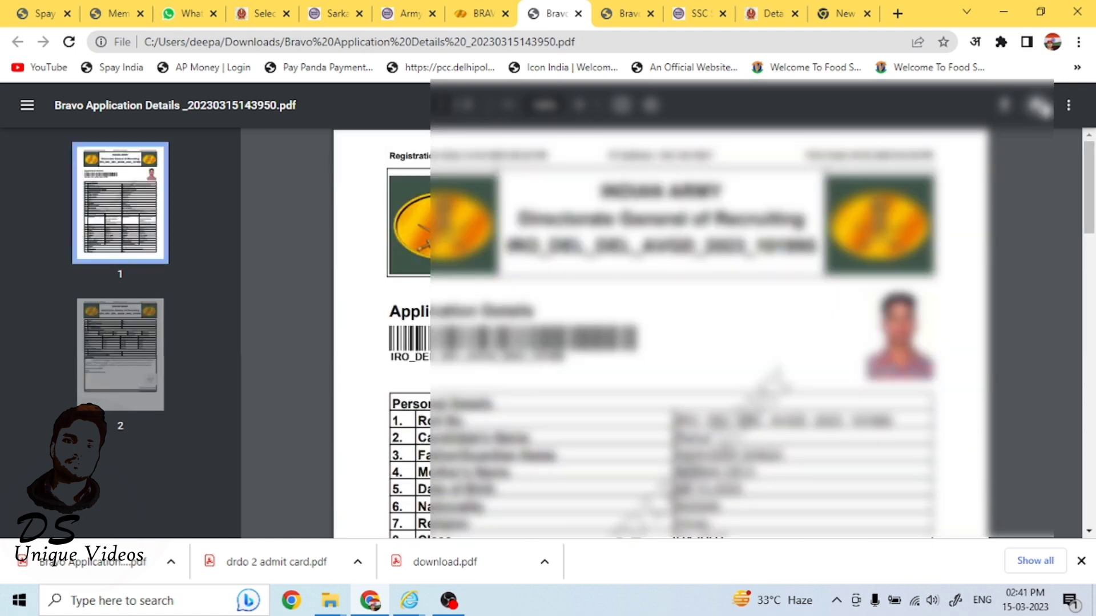
{"action": "left_click", "coordinate": [1037, 105]}
{"action": "left_click", "coordinate": [867, 268]}
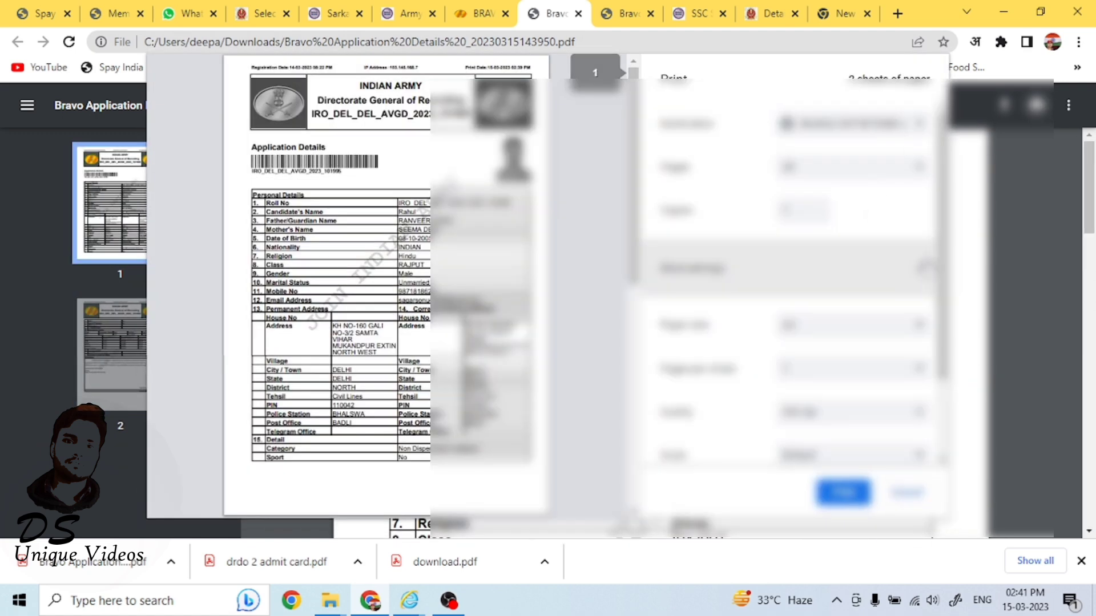
{"action": "left_click", "coordinate": [782, 396]}
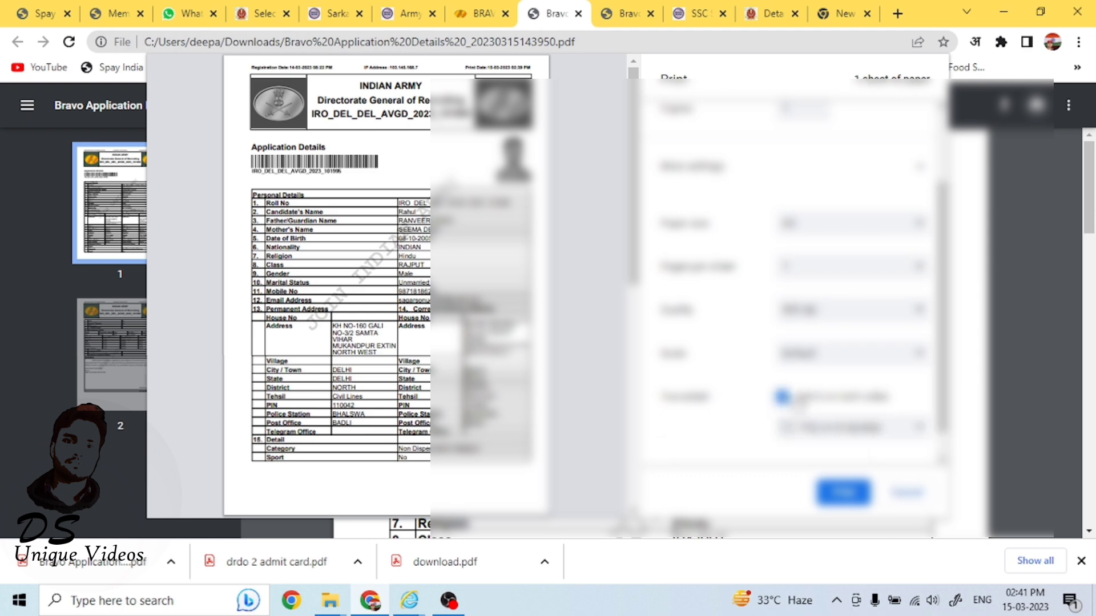
{"action": "left_click_drag", "start_coordinate": [634, 234], "coordinate": [634, 455]}
{"action": "left_click_drag", "start_coordinate": [942, 403], "coordinate": [941, 431]}
{"action": "left_click", "coordinate": [850, 496]}
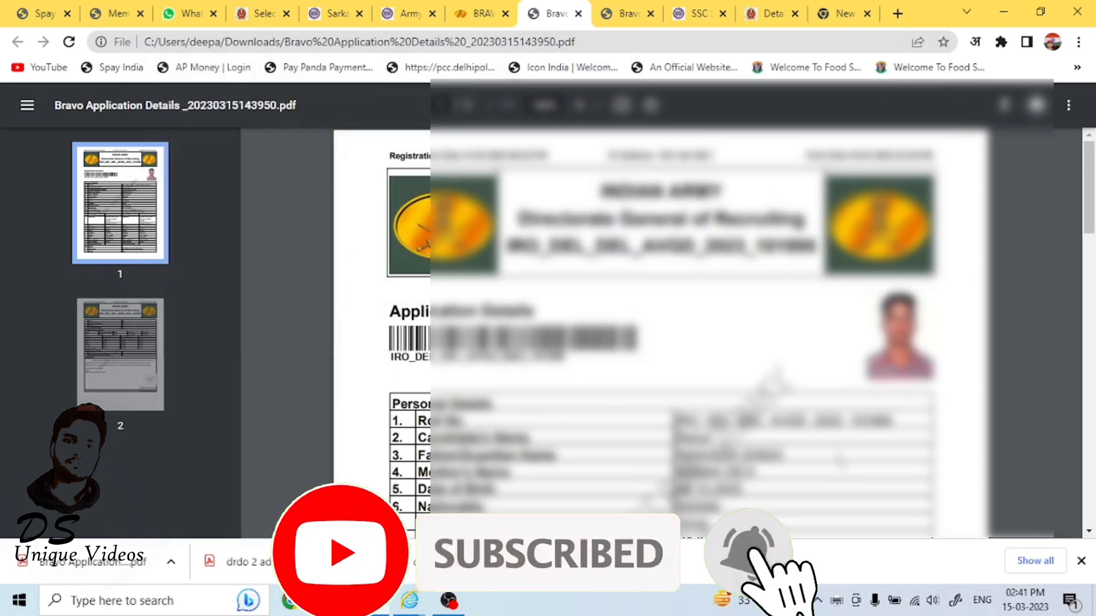